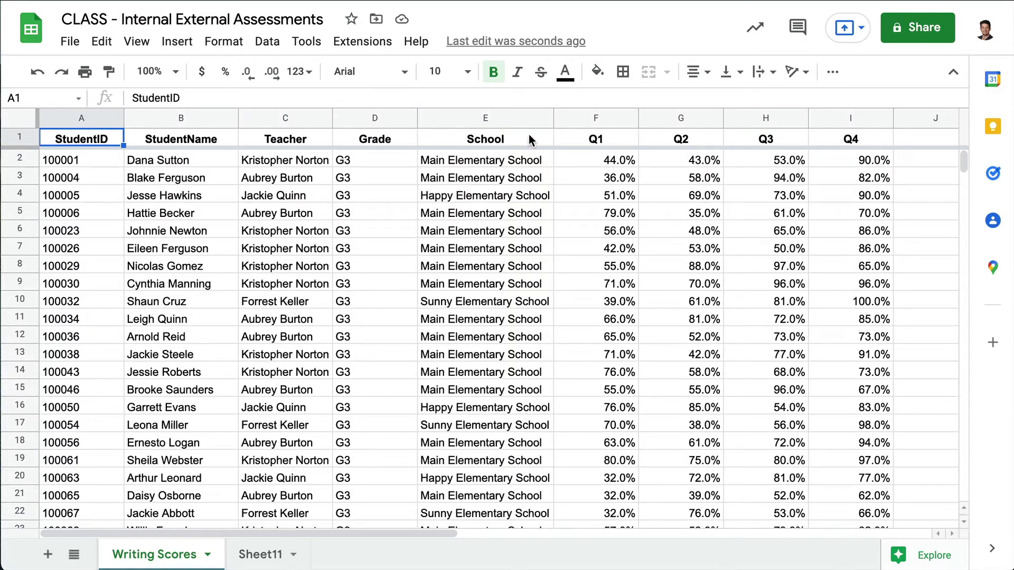
- Copy the StudentID–School headers from Writing Scores A1:E1 into Sheet11
{"action": "left_click_drag", "start_coordinate": [514, 135], "coordinate": [99, 136]}
{"action": "key", "text": "ctrl+c"}
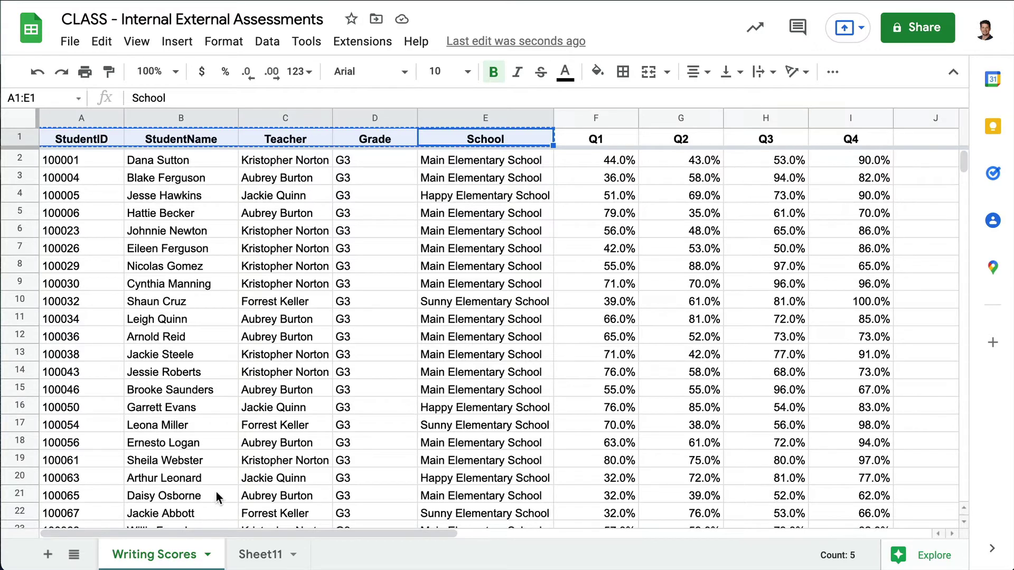
{"action": "left_click", "coordinate": [256, 555]}
{"action": "key", "text": "ctrl+v"}
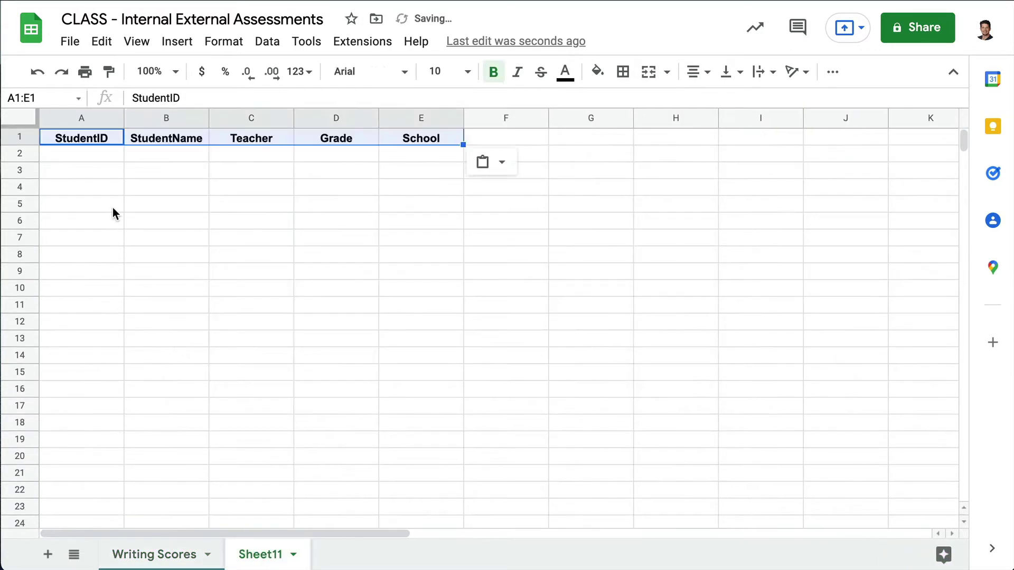
{"action": "left_click", "coordinate": [240, 209]}
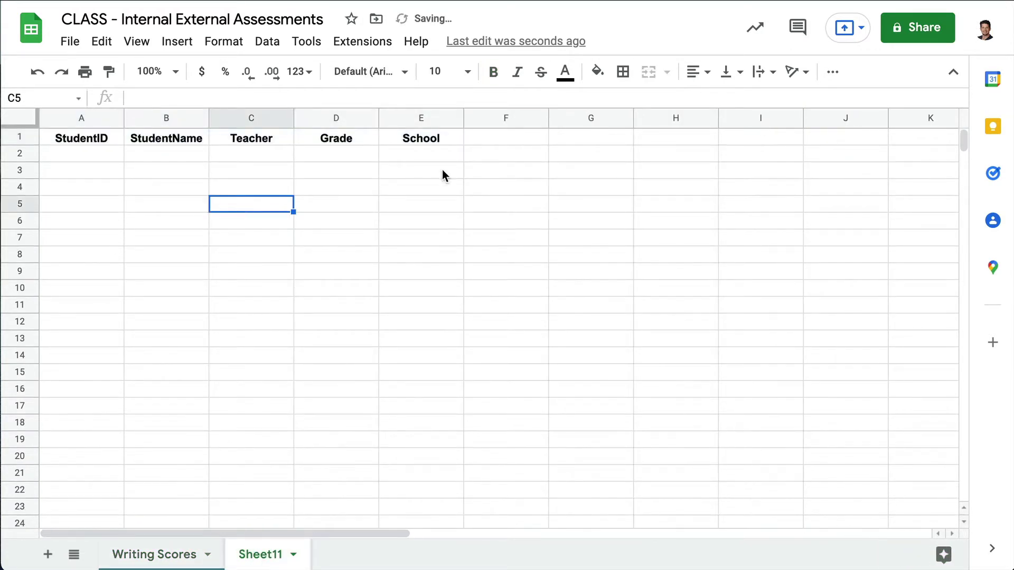
- Add the headers Quarter and WritingScore in F1:G1
{"action": "left_click", "coordinate": [498, 141]}
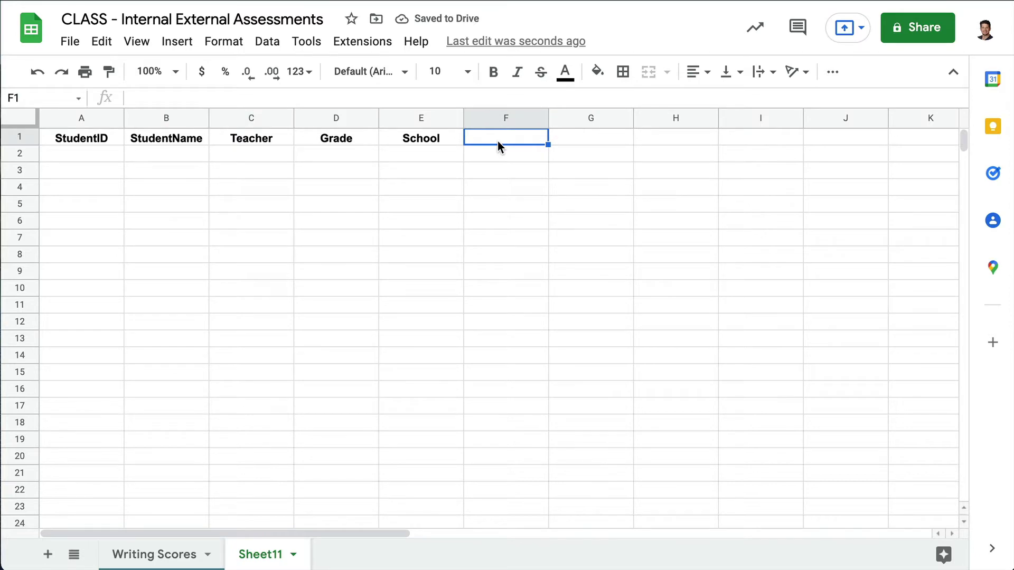
{"action": "type", "text": "Quart"}
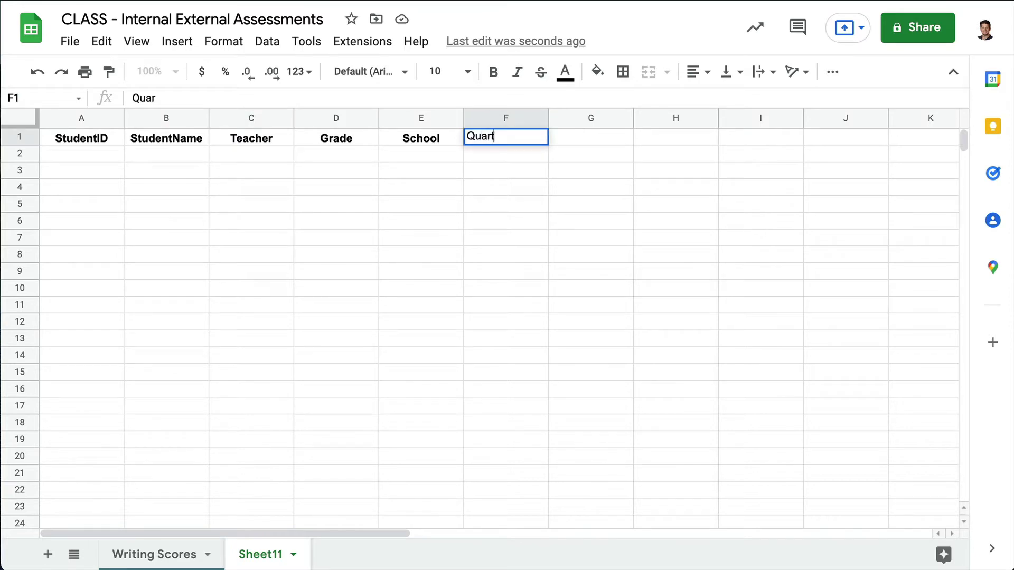
{"action": "type", "text": "er"}
{"action": "key", "text": "Tab"}
{"action": "type", "text": "W"}
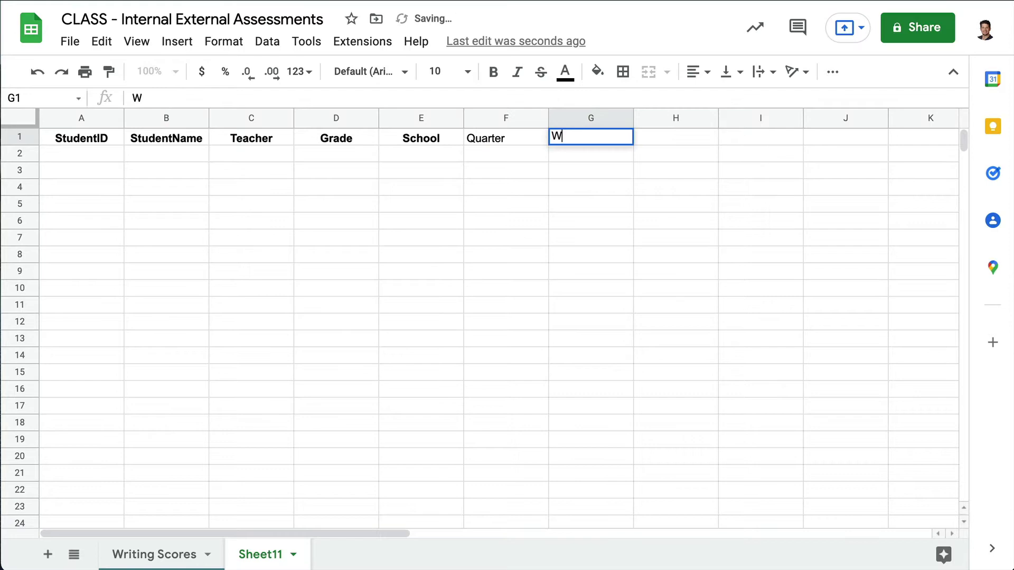
{"action": "type", "text": "ritingScore"}
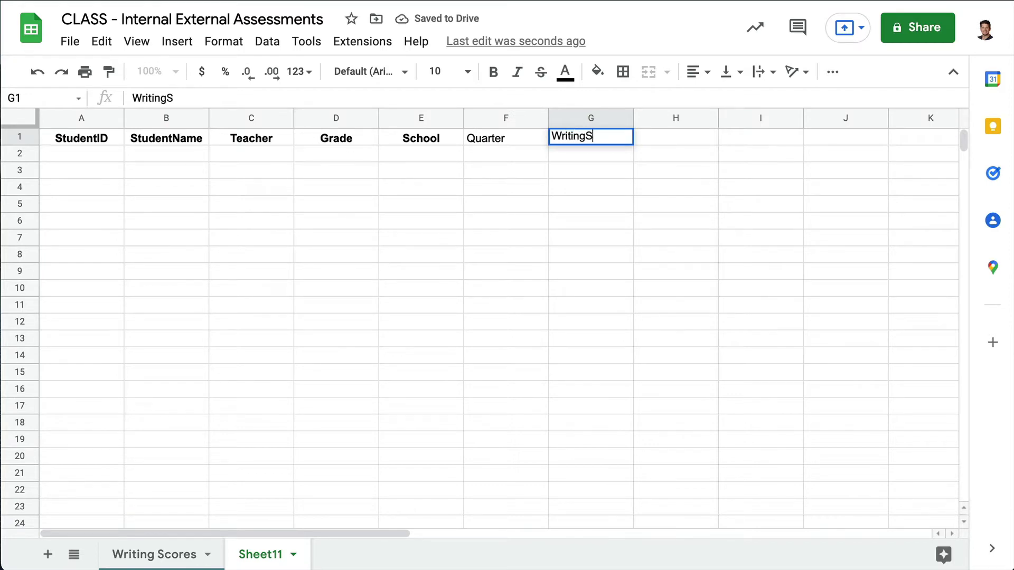
{"action": "left_click", "coordinate": [540, 182]}
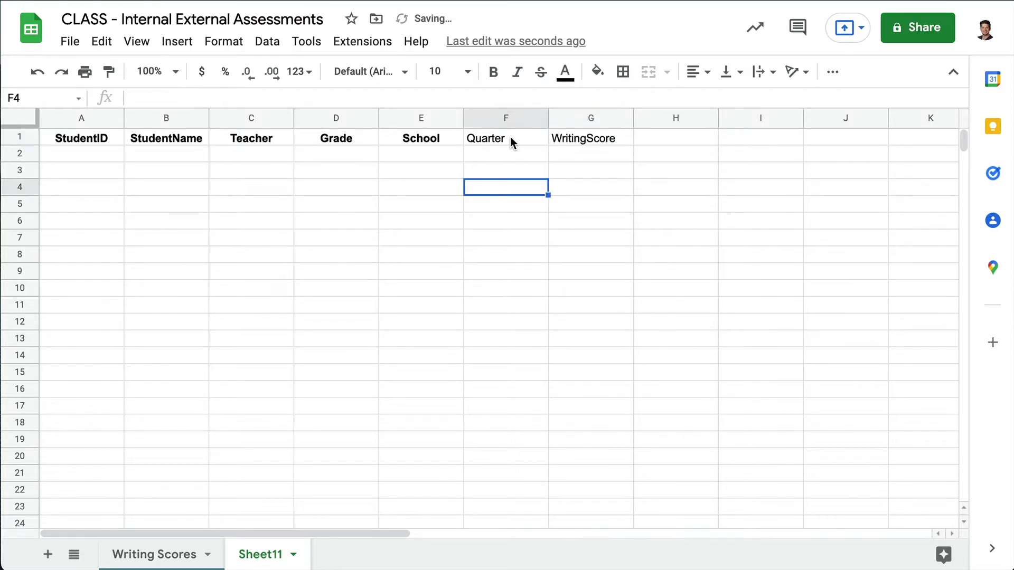
- Bold the Quarter and WritingScore headers and freeze row 1
{"action": "left_click_drag", "start_coordinate": [510, 138], "coordinate": [568, 137]}
{"action": "key", "text": "ctrl+b"}
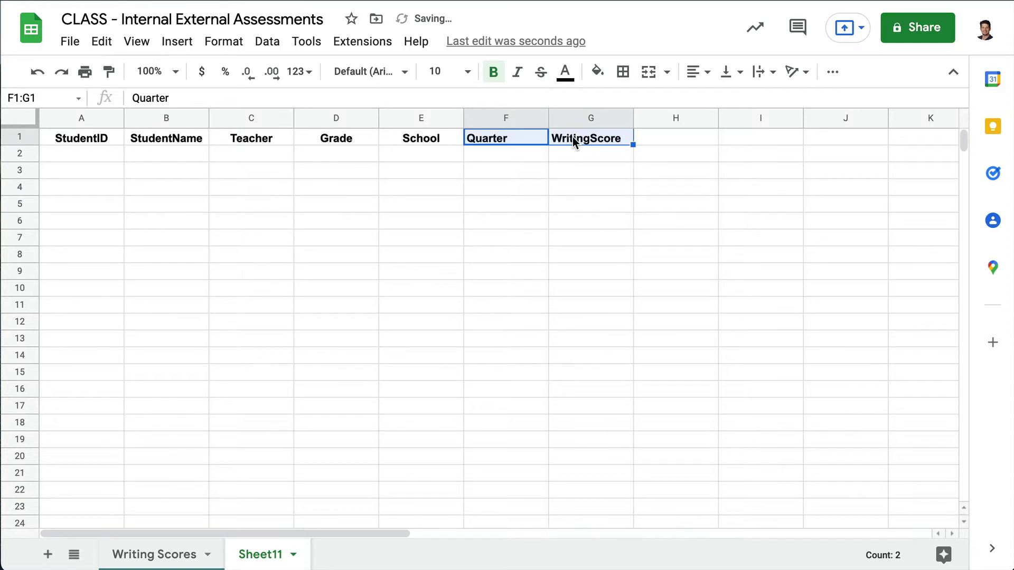
{"action": "left_click", "coordinate": [429, 184]}
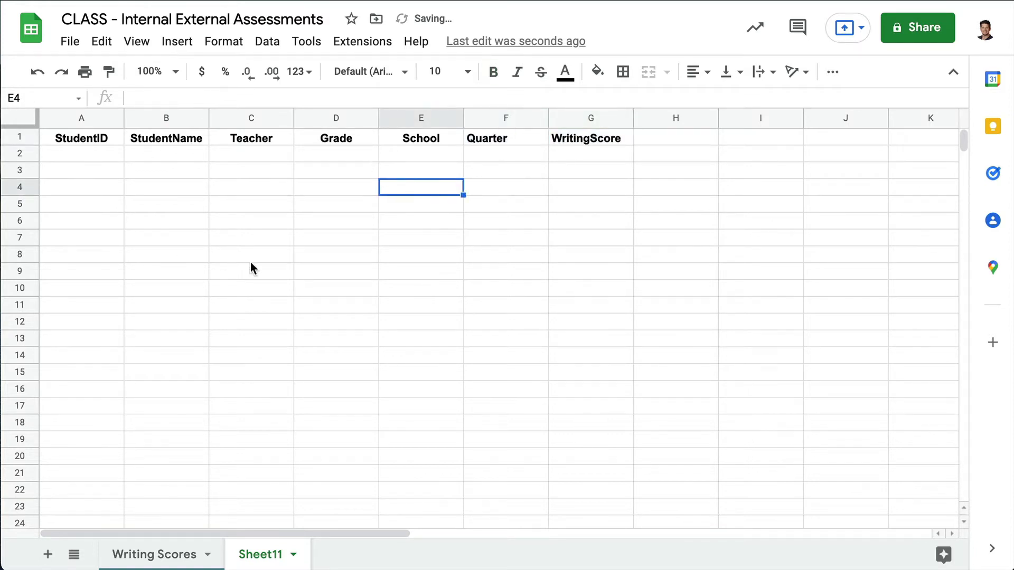
{"action": "left_click_drag", "start_coordinate": [20, 128], "coordinate": [31, 148]}
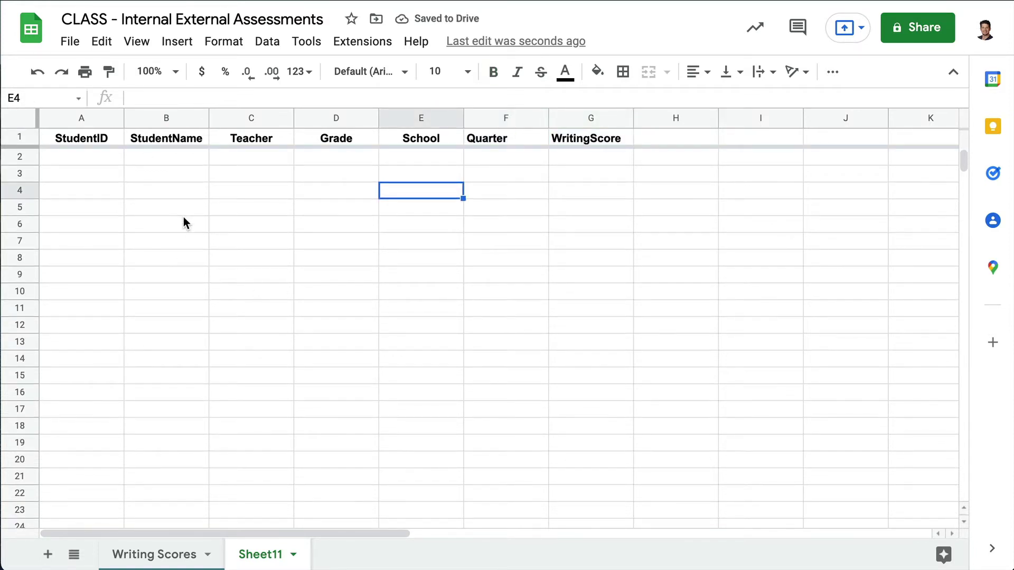
- Go from Writing Scores back to Sheet11 and type = in cell A2
{"action": "left_click", "coordinate": [132, 556]}
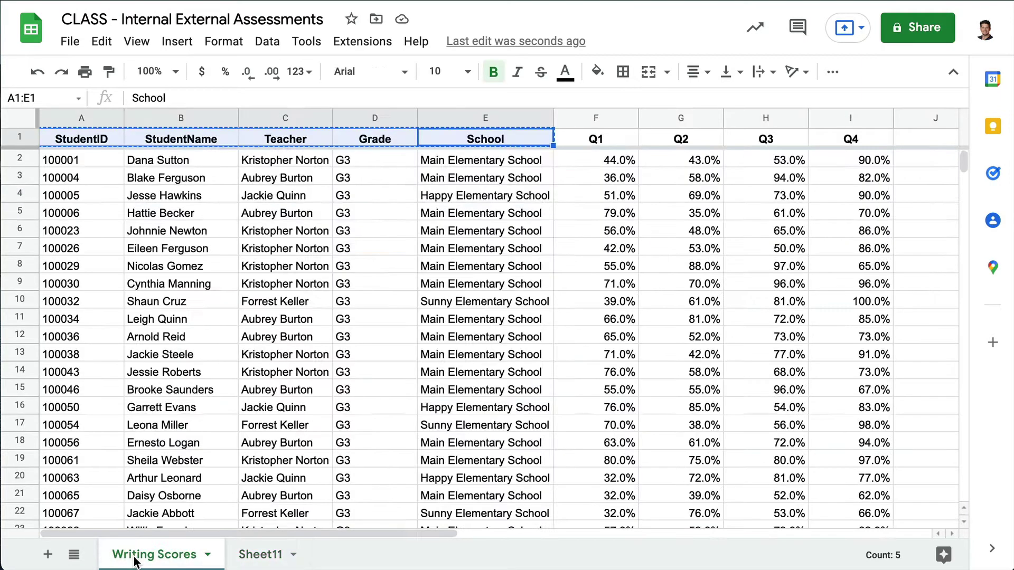
{"action": "left_click", "coordinate": [320, 301]}
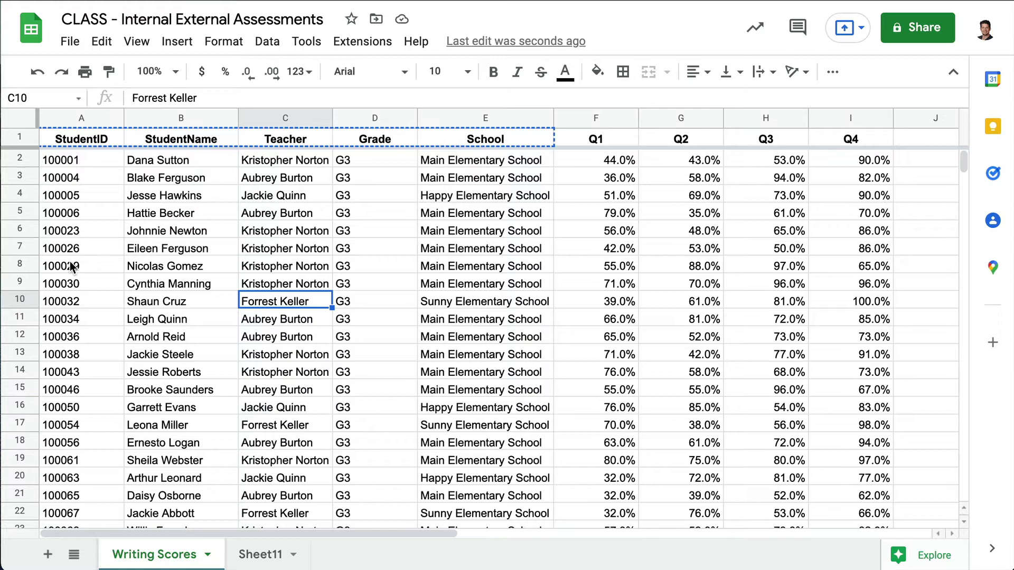
{"action": "key", "text": "ctrl+shift+Page_Down"}
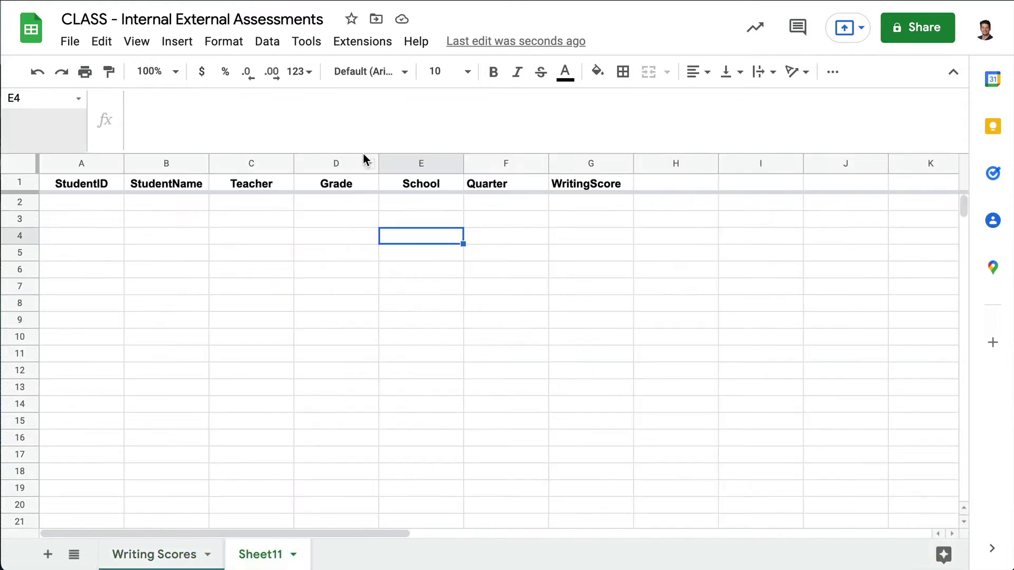
{"action": "left_click", "coordinate": [76, 207]}
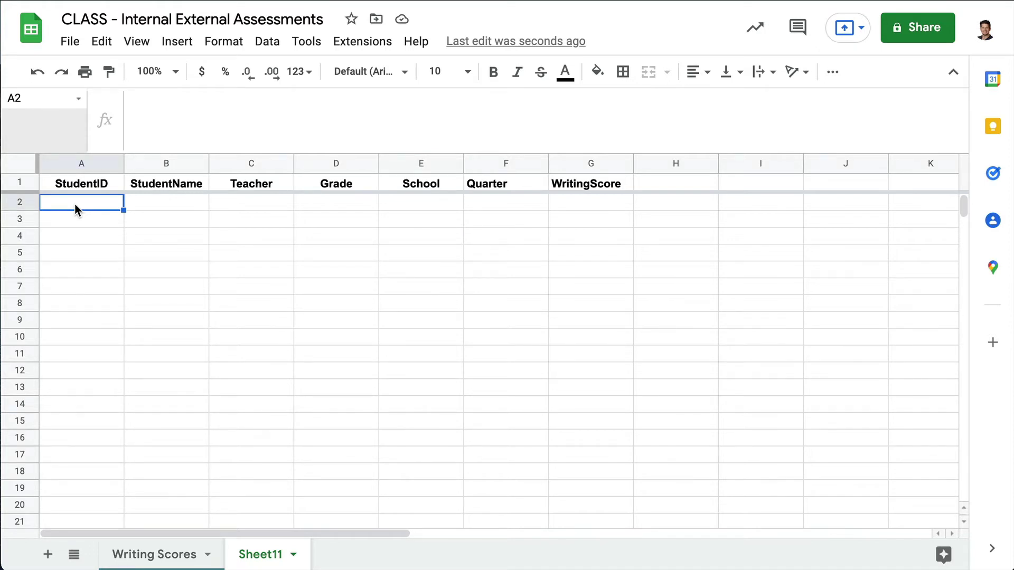
{"action": "type", "text": "="}
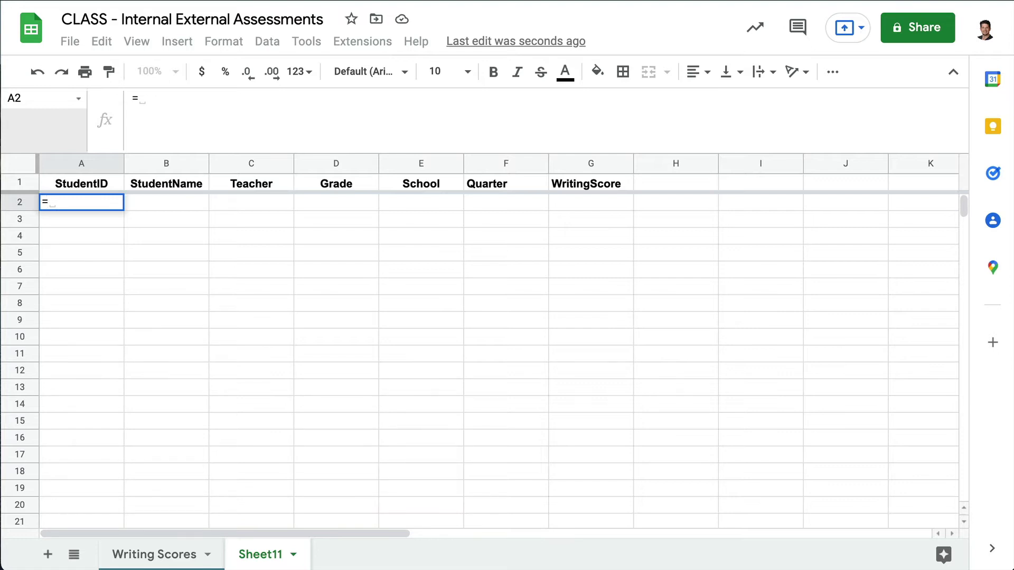
- Build =ARRAYFORMULA(SPLIT(FLATTEN( in A2 using function autocomplete
{"action": "type", "text": "a"}
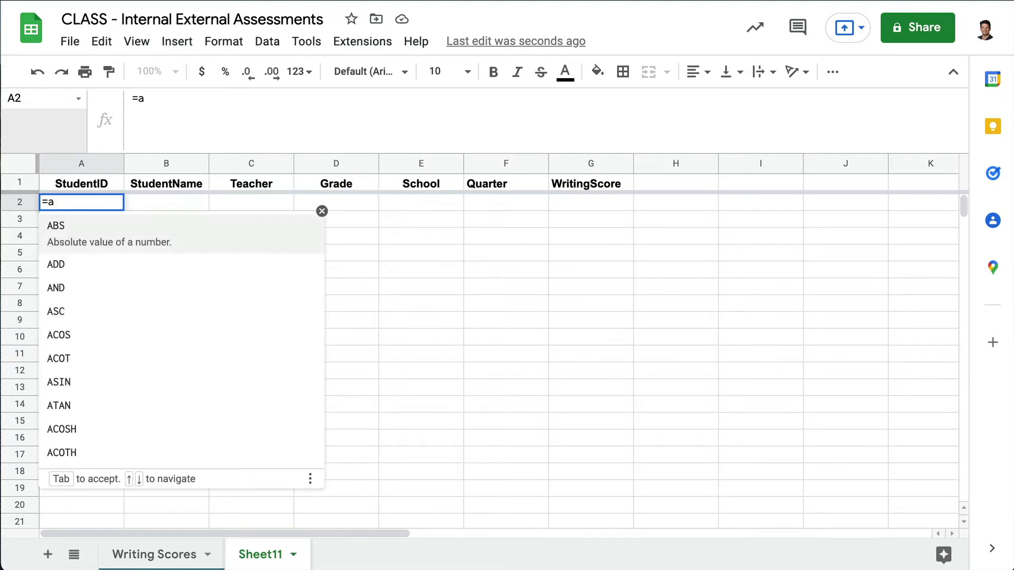
{"action": "type", "text": "rra"}
{"action": "left_click", "coordinate": [87, 237]}
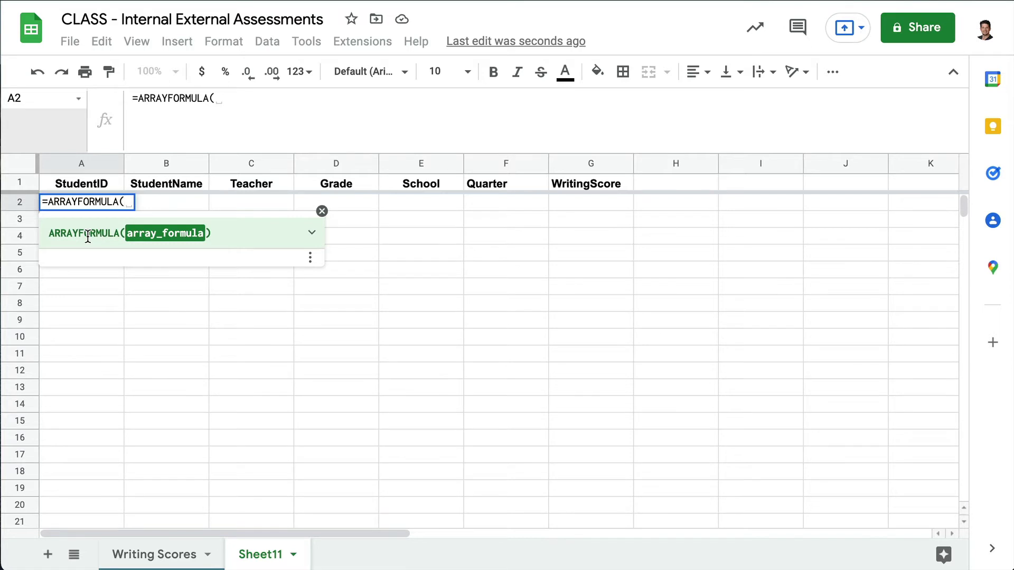
{"action": "type", "text": "SP"}
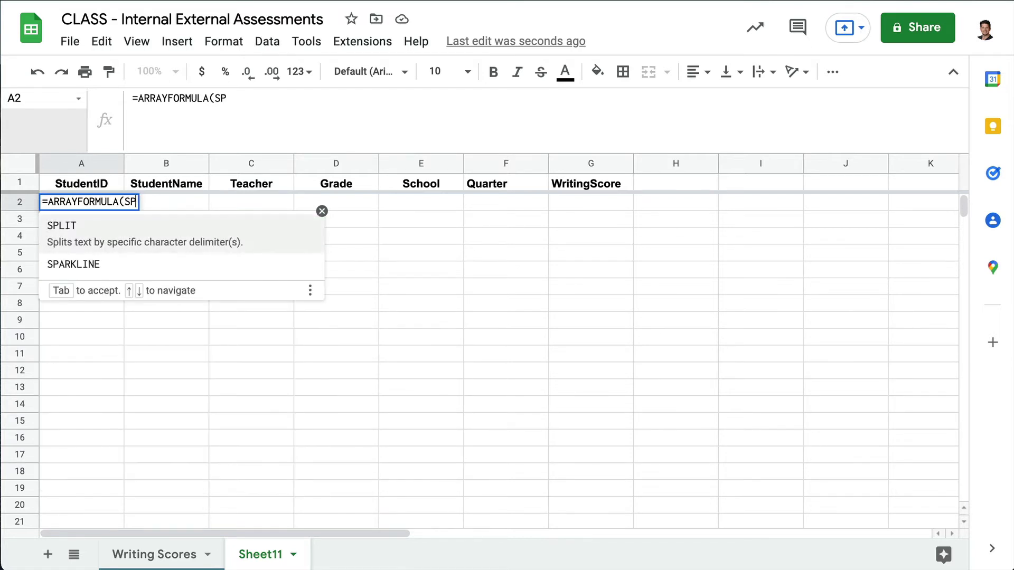
{"action": "left_click", "coordinate": [160, 237]}
{"action": "type", "text": "FL"}
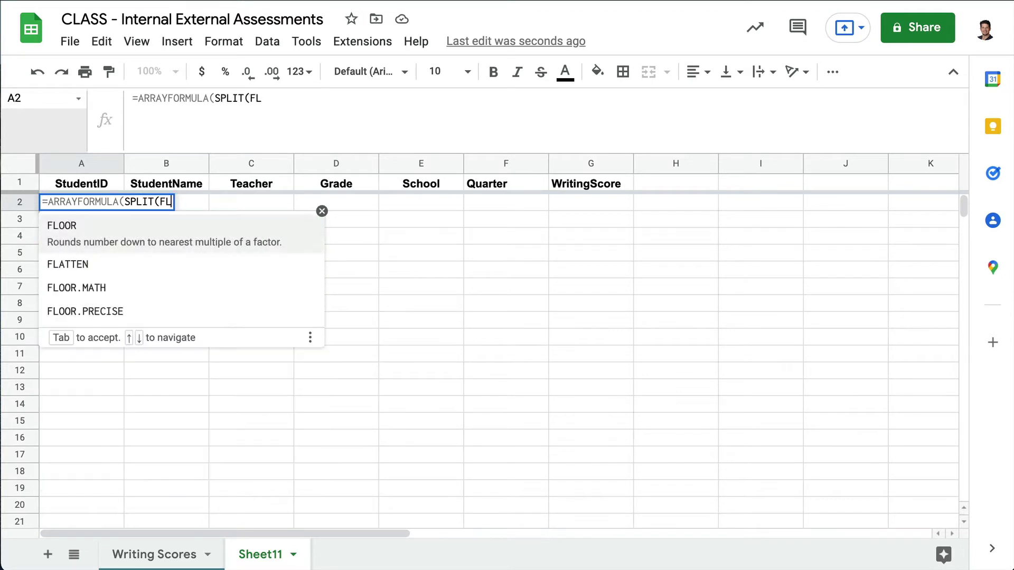
{"action": "left_click", "coordinate": [110, 259]}
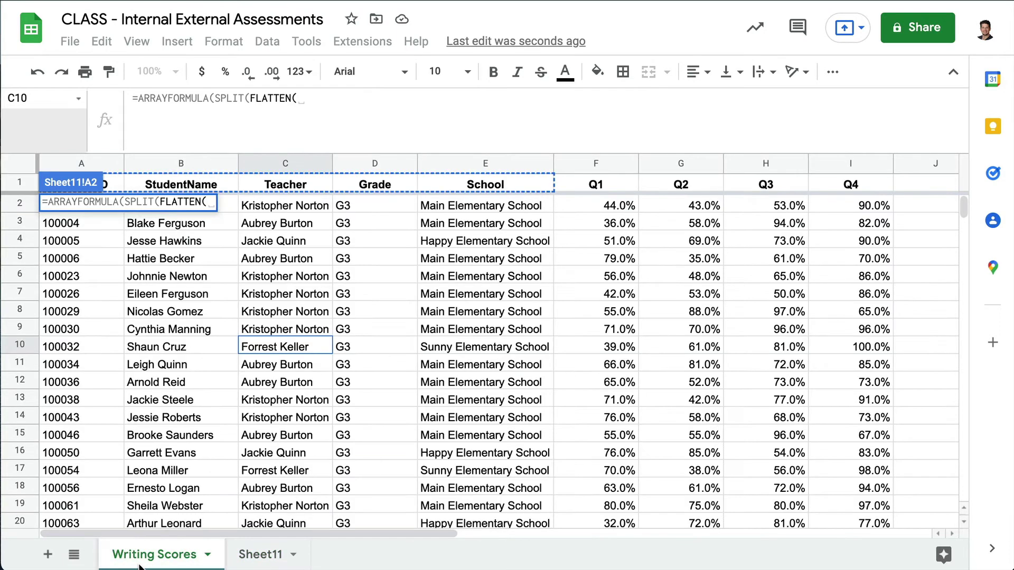
- Reference 'Writing Scores'!A2:A304 in the formula and add & for concatenation
{"action": "left_click", "coordinate": [154, 554]}
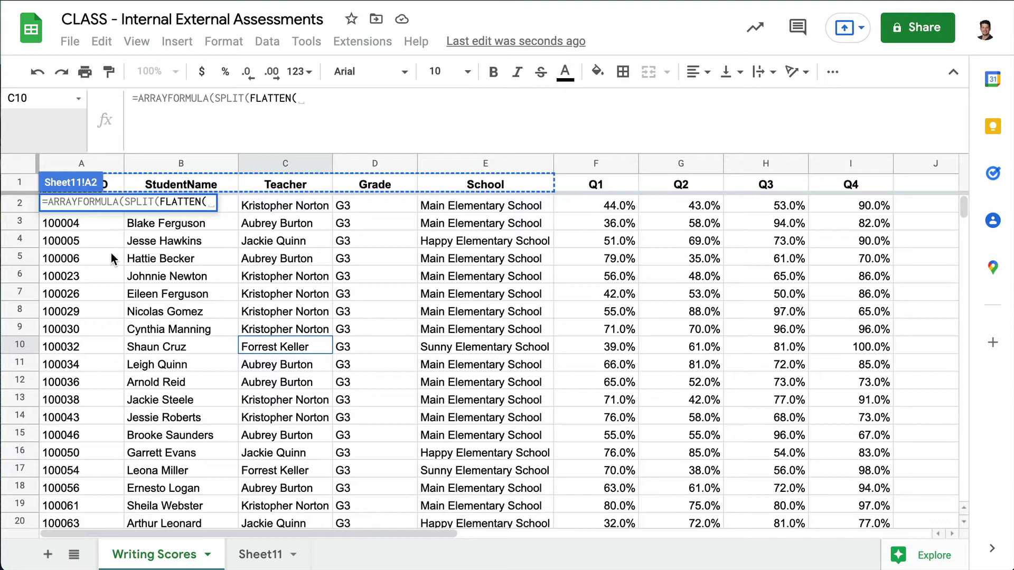
{"action": "left_click", "coordinate": [94, 213]}
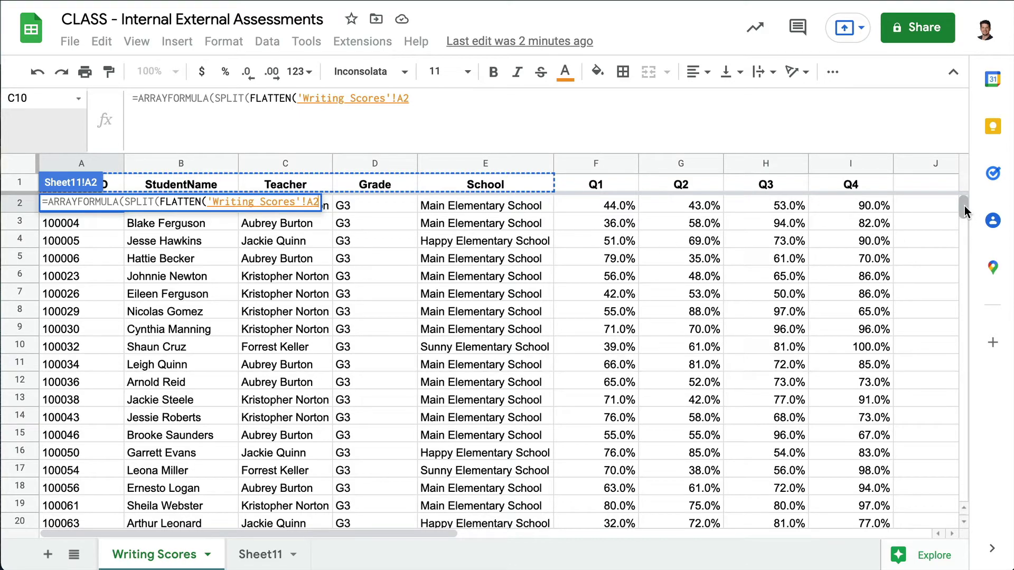
{"action": "left_click_drag", "start_coordinate": [965, 208], "coordinate": [958, 290]}
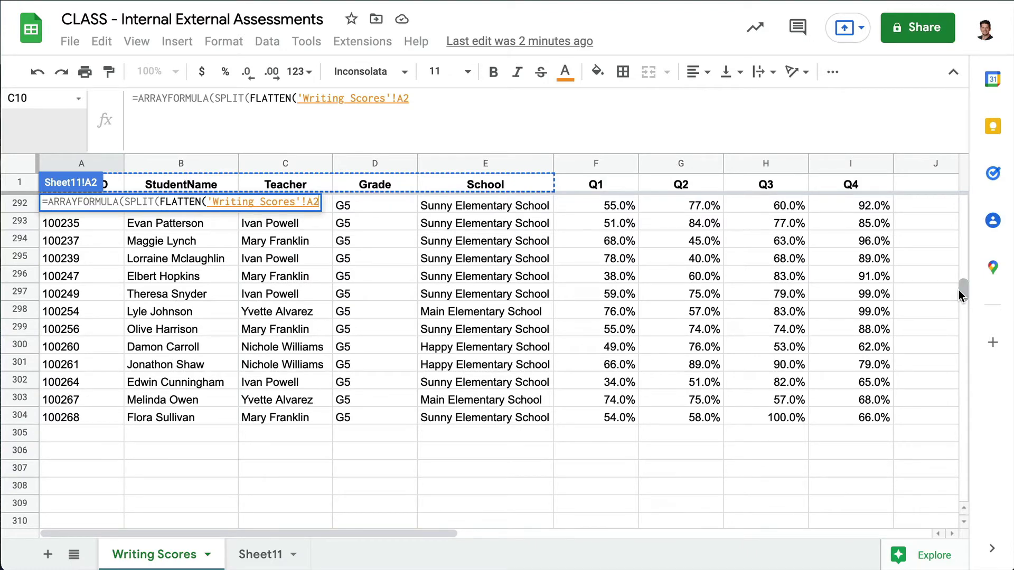
{"action": "type", "text": ":A"}
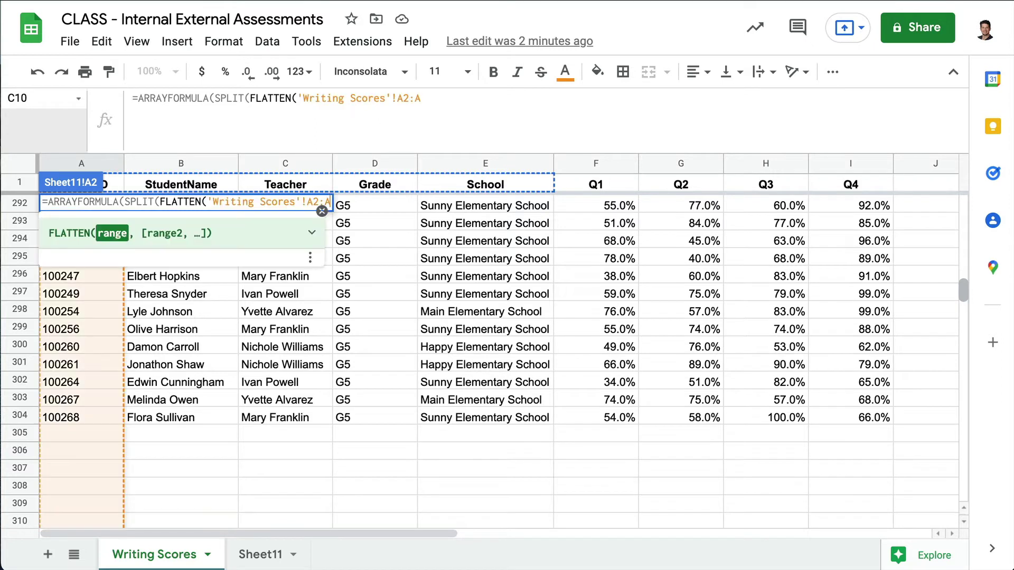
{"action": "type", "text": "304"}
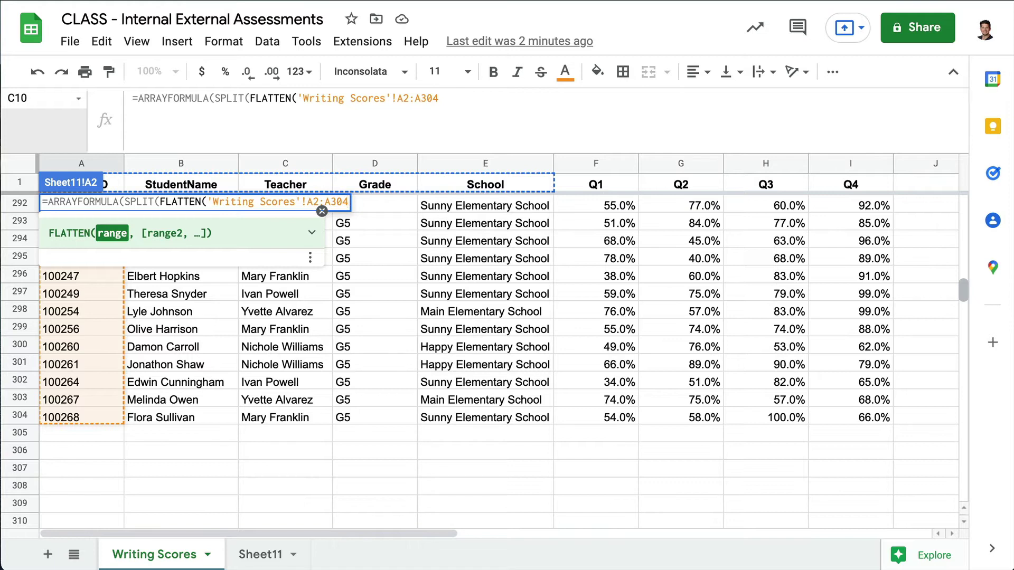
{"action": "type", "text": "&"}
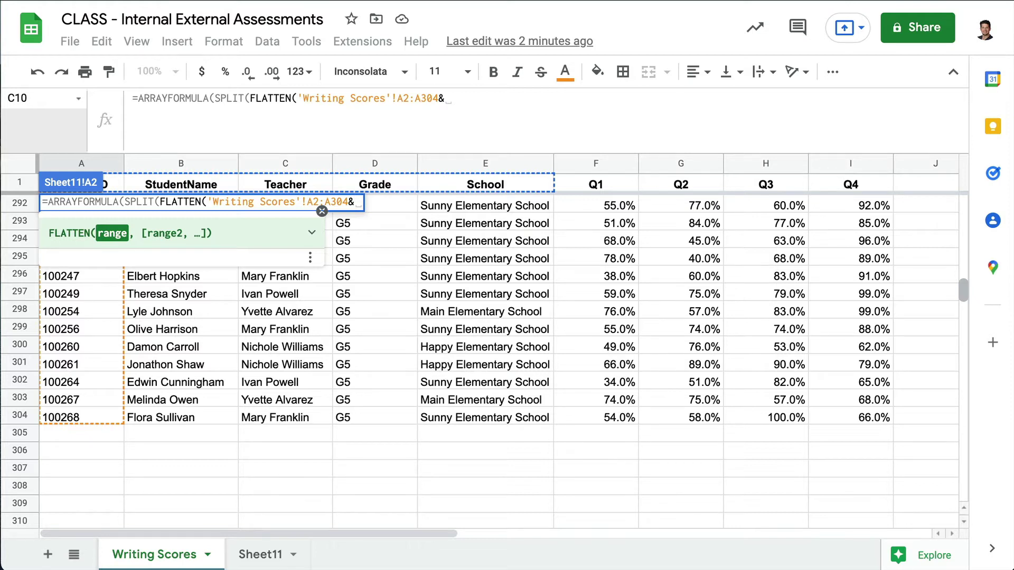
- Append a quoted "😊" separator followed by & after the A2:A304 range
{"action": "type", "text": "\""}
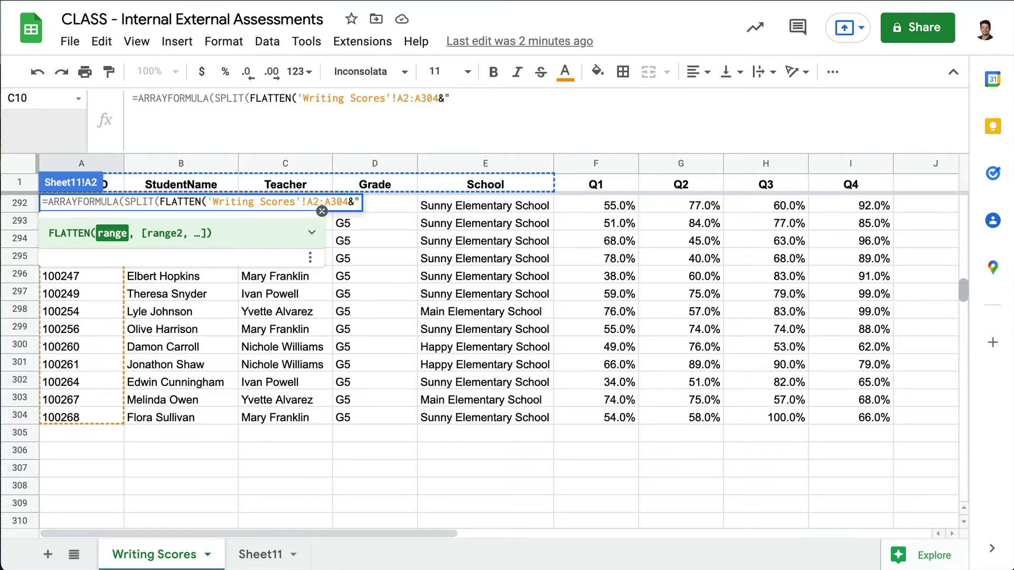
{"action": "key", "text": "ctrl+v"}
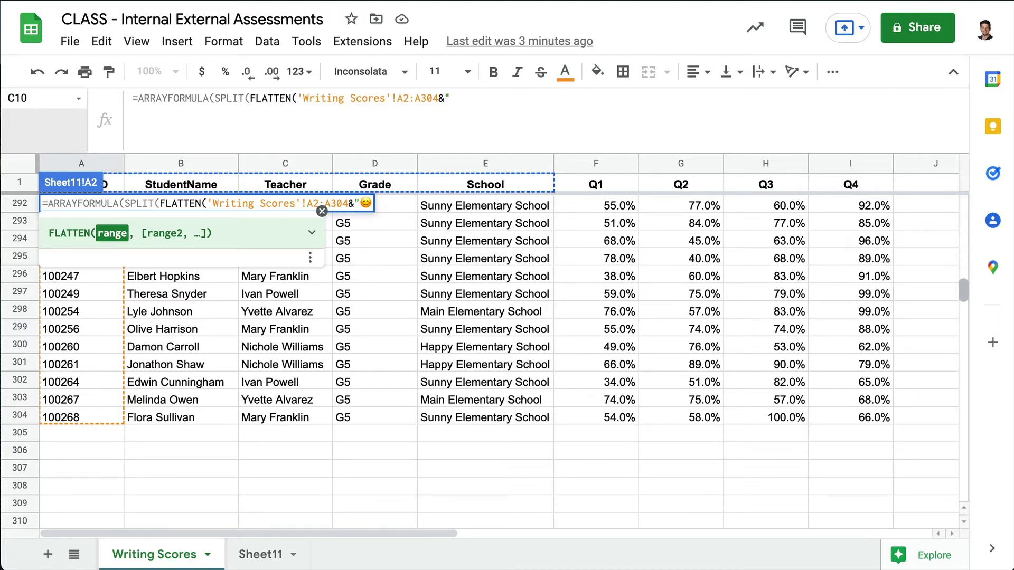
{"action": "type", "text": "\""}
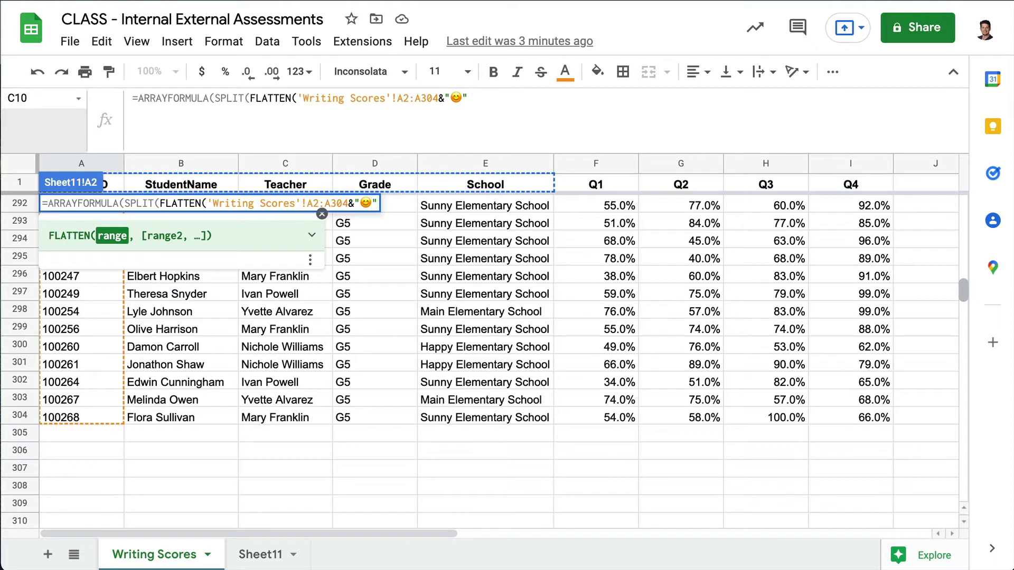
{"action": "type", "text": "&"}
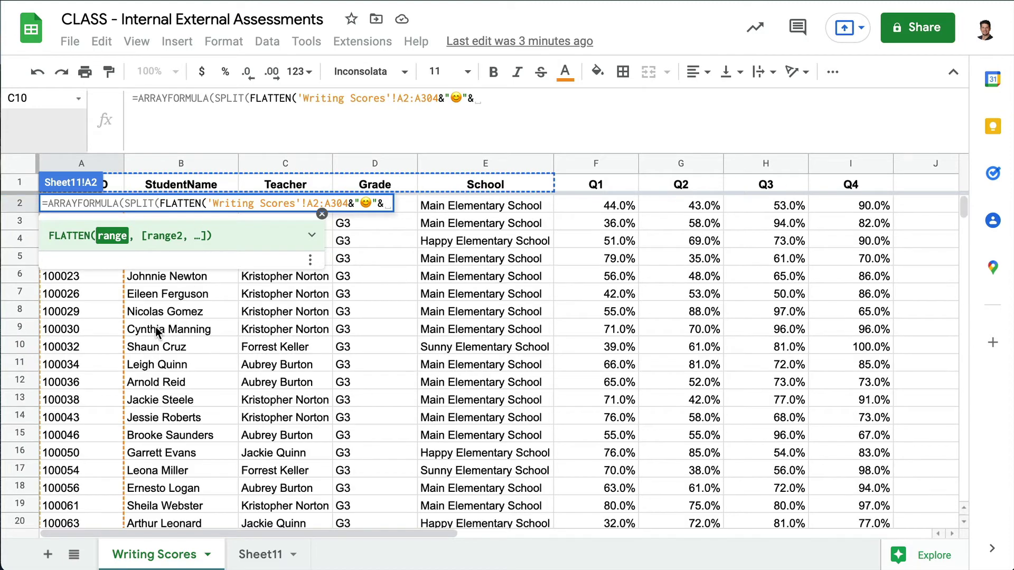
- Add 'Writing Scores'!B2:B304 after the separator, then & and an opening quote
{"action": "left_click", "coordinate": [186, 276]}
{"action": "key", "text": "Up"}
{"action": "key", "text": "Up"}
{"action": "key", "text": "Up"}
{"action": "key", "text": "Up"}
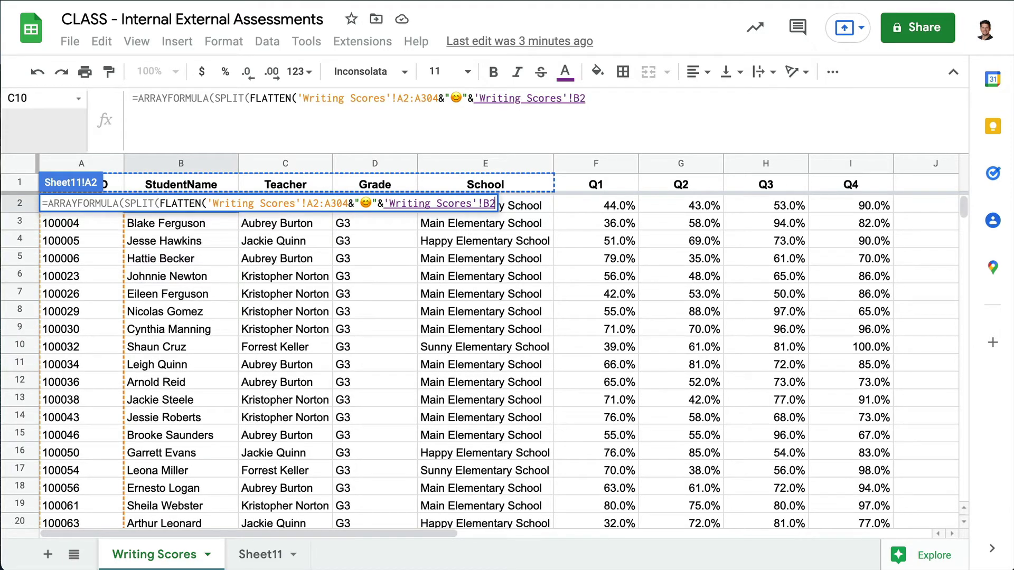
{"action": "type", "text": ":B"}
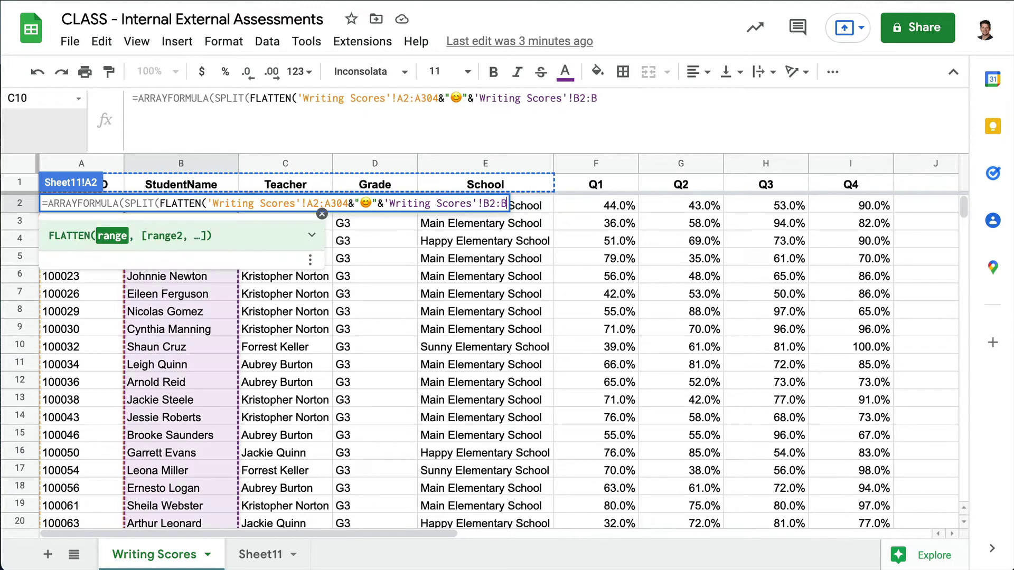
{"action": "type", "text": "304&"}
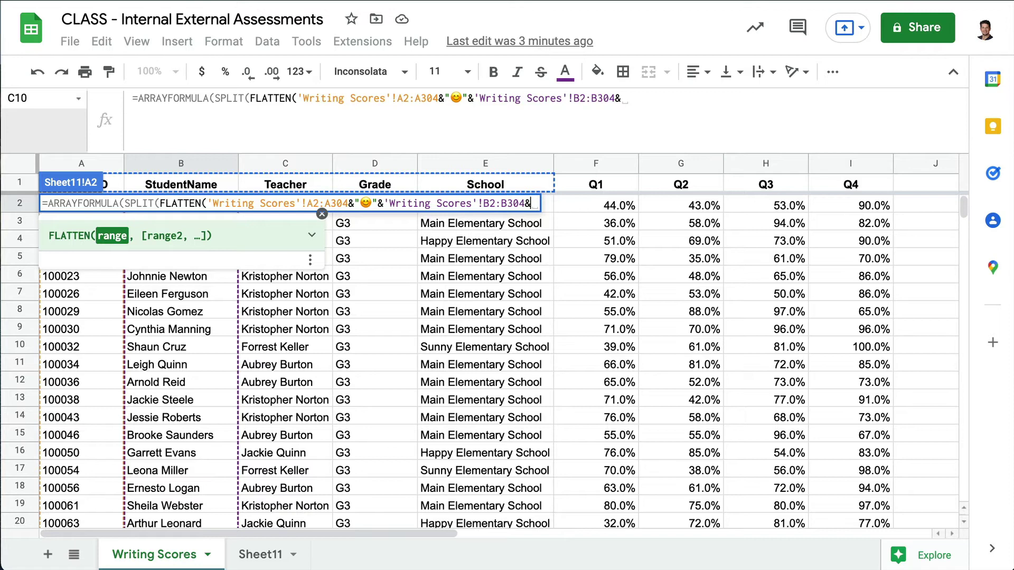
{"action": "type", "text": "\""}
- Close the smiley separator after B2:B304 and append a copy of that reference and separator
{"action": "type", "text": "😊"}
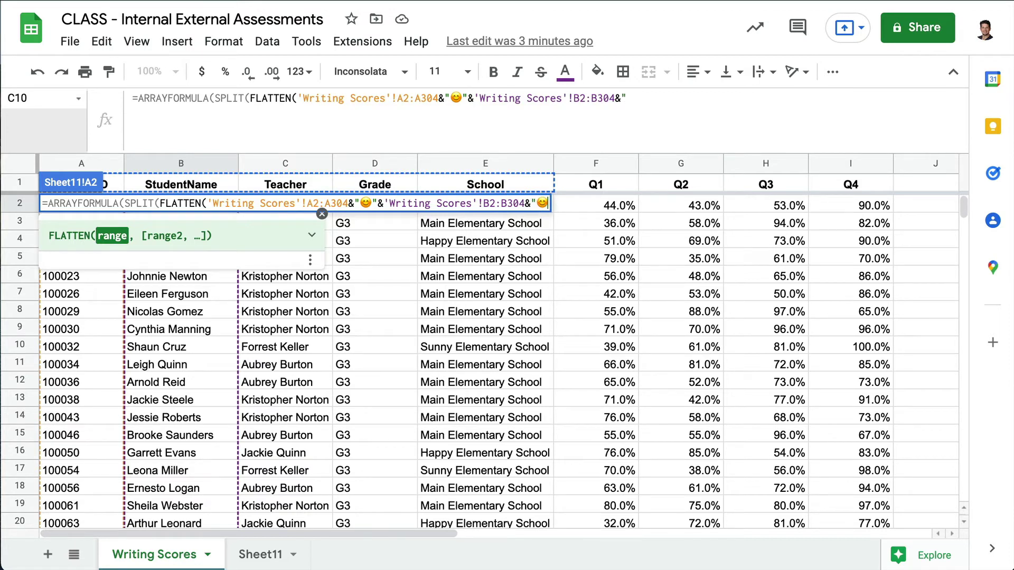
{"action": "type", "text": "\"&"}
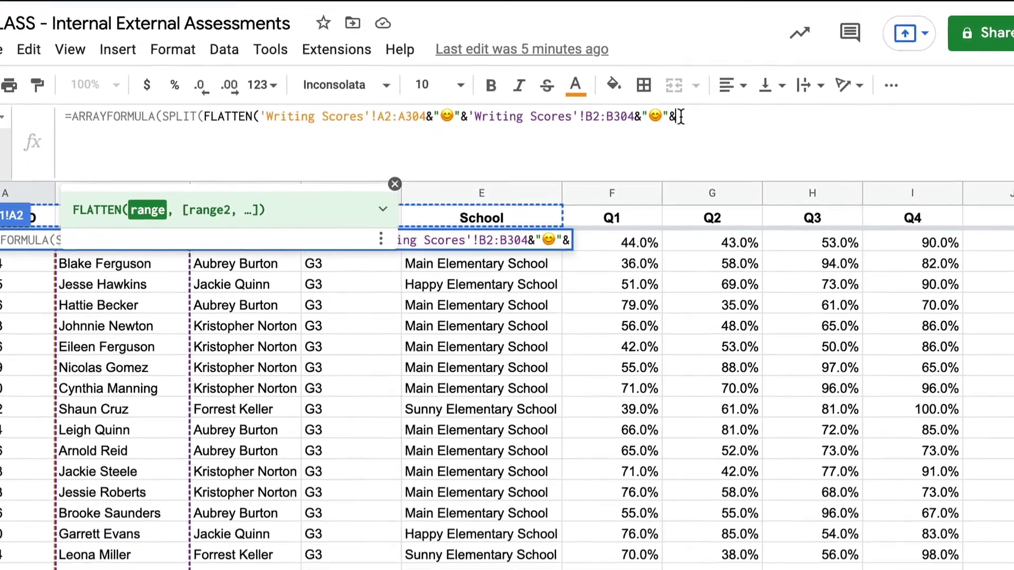
{"action": "left_click_drag", "start_coordinate": [651, 97], "coordinate": [464, 123]}
{"action": "key", "text": "ctrl+c"}
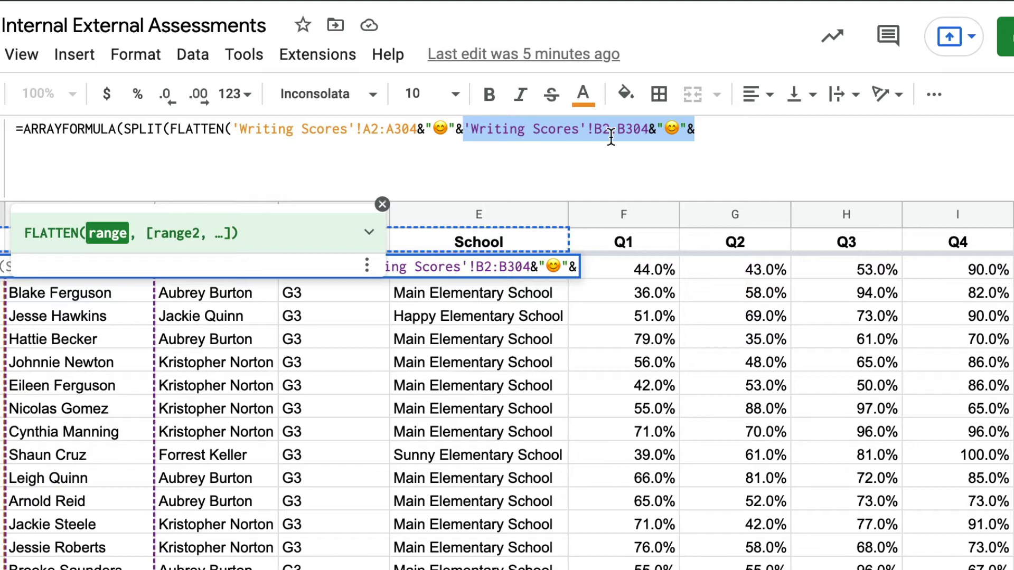
{"action": "left_click", "coordinate": [714, 136]}
{"action": "key", "text": "ctrl+v"}
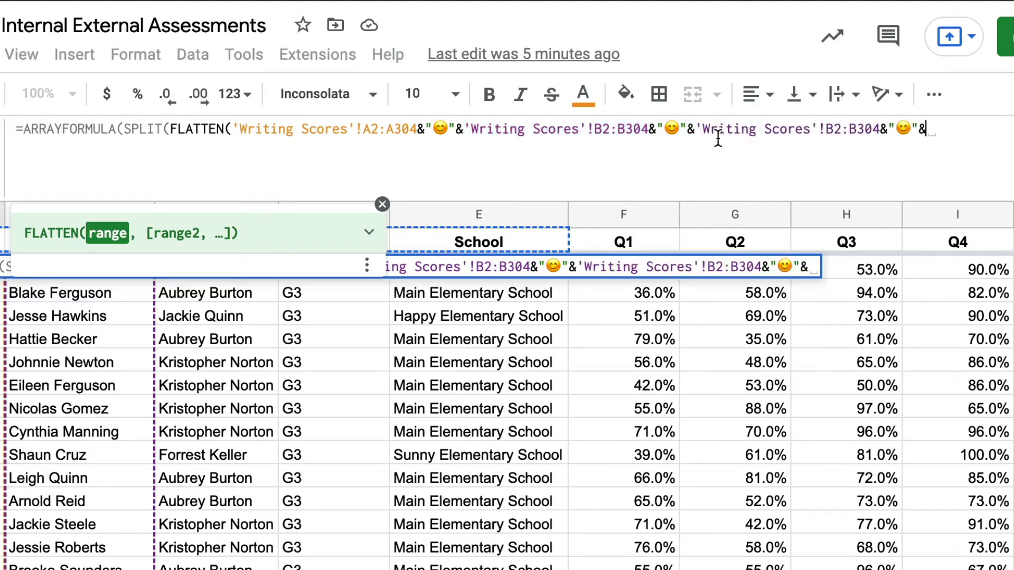
- Change the copied reference to 'Writing Scores'!C2:C304
{"action": "left_click", "coordinate": [833, 131]}
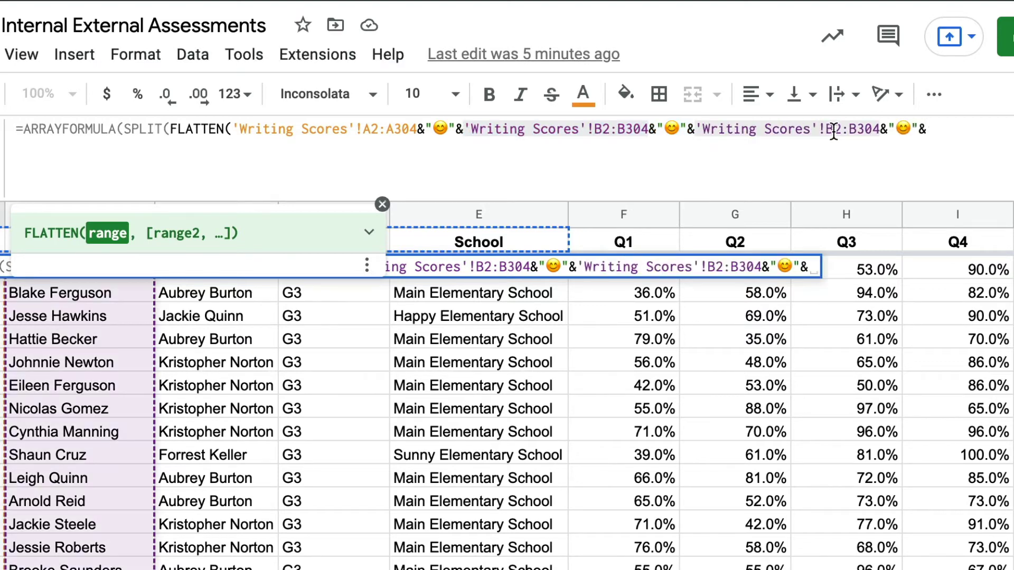
{"action": "key", "text": "BackSpace"}
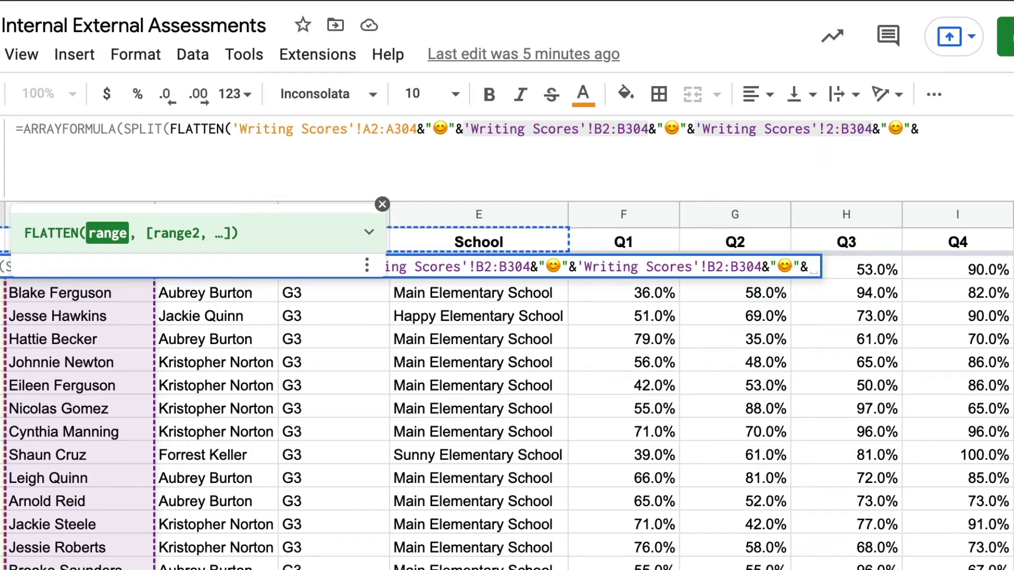
{"action": "type", "text": "C"}
{"action": "left_click", "coordinate": [849, 128]}
{"action": "key", "text": "Delete"}
{"action": "type", "text": "C"}
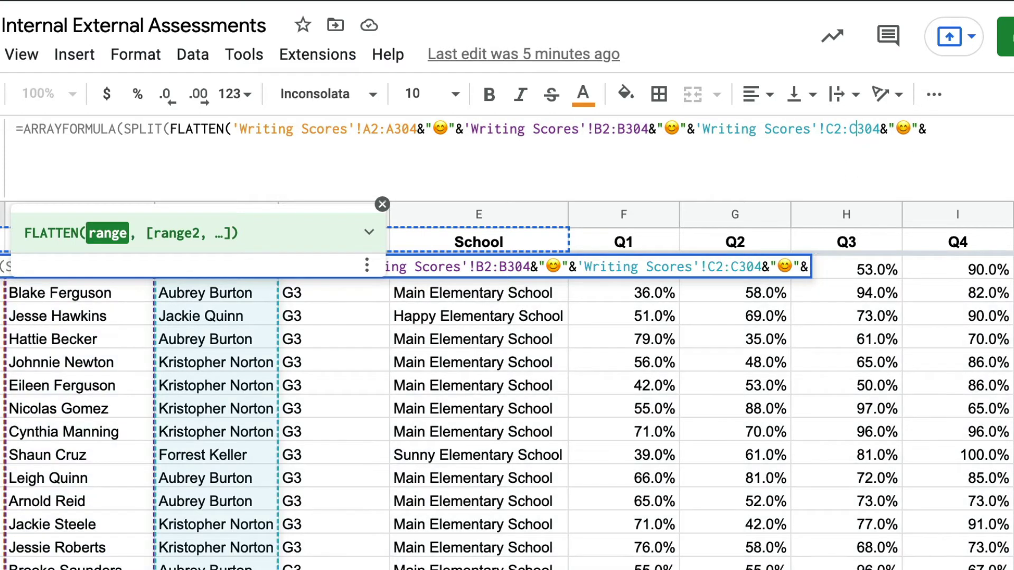
{"action": "left_click", "coordinate": [936, 129]}
- Append another copy and change it to 'Writing Scores'!D2:D304
{"action": "key", "text": "ctrl+v"}
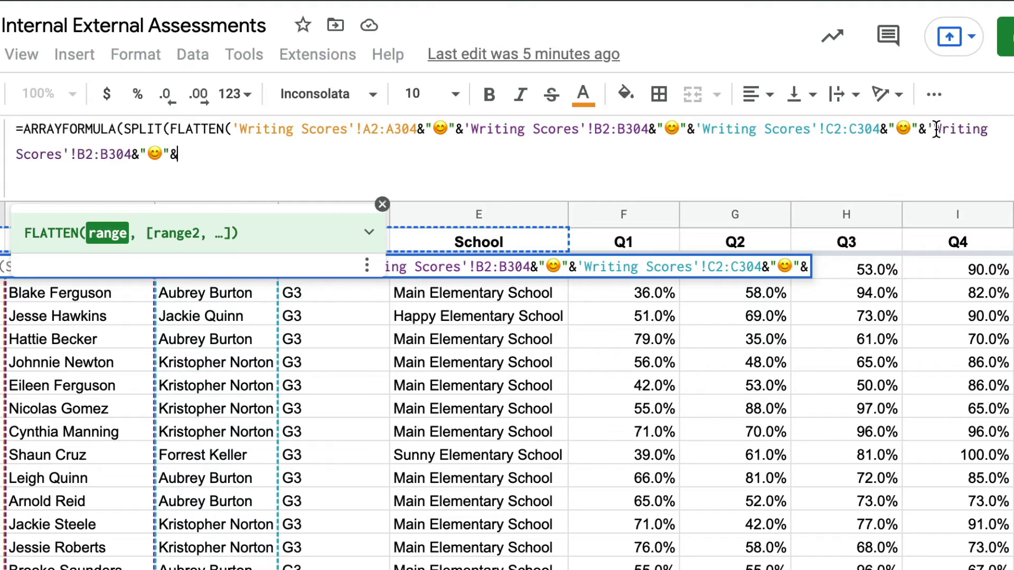
{"action": "left_click", "coordinate": [86, 152]}
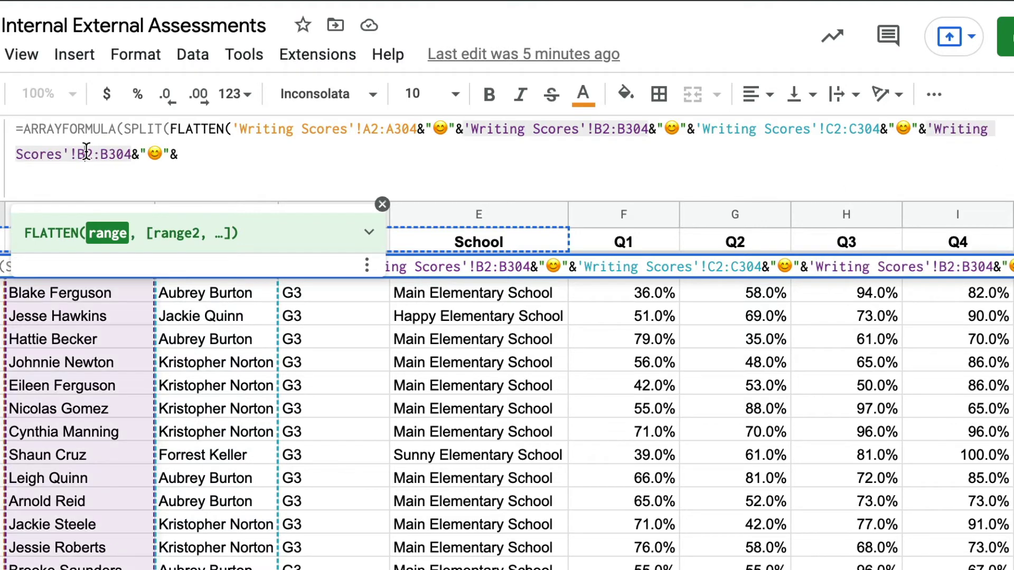
{"action": "key", "text": "BackSpace"}
{"action": "type", "text": "D"}
{"action": "key", "text": "Right"}
{"action": "key", "text": "Right"}
{"action": "key", "text": "Right"}
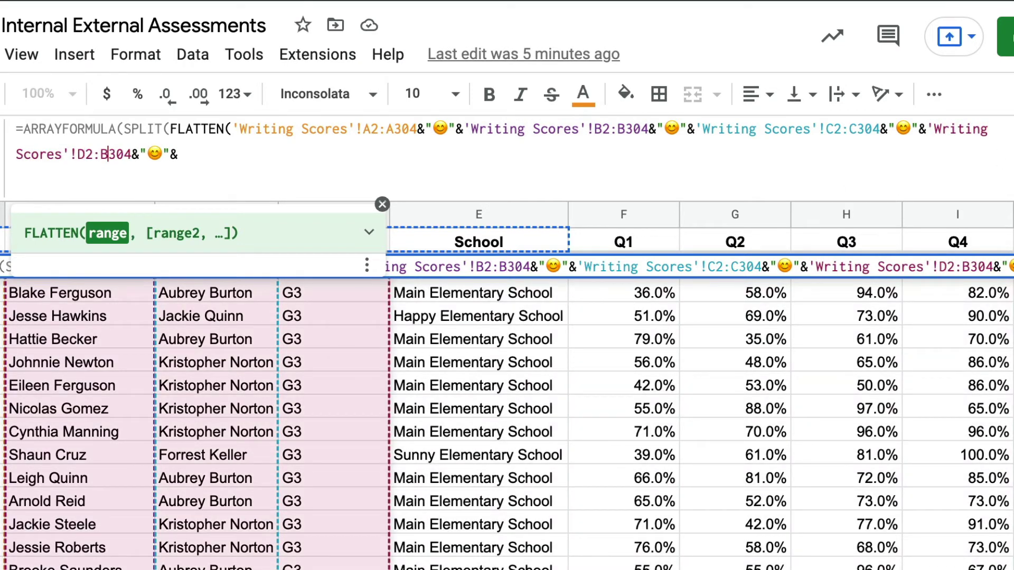
{"action": "key", "text": "BackSpace"}
{"action": "type", "text": "D"}
- Append another copy and begin changing it to the School range E2:E304
{"action": "left_click", "coordinate": [231, 145]}
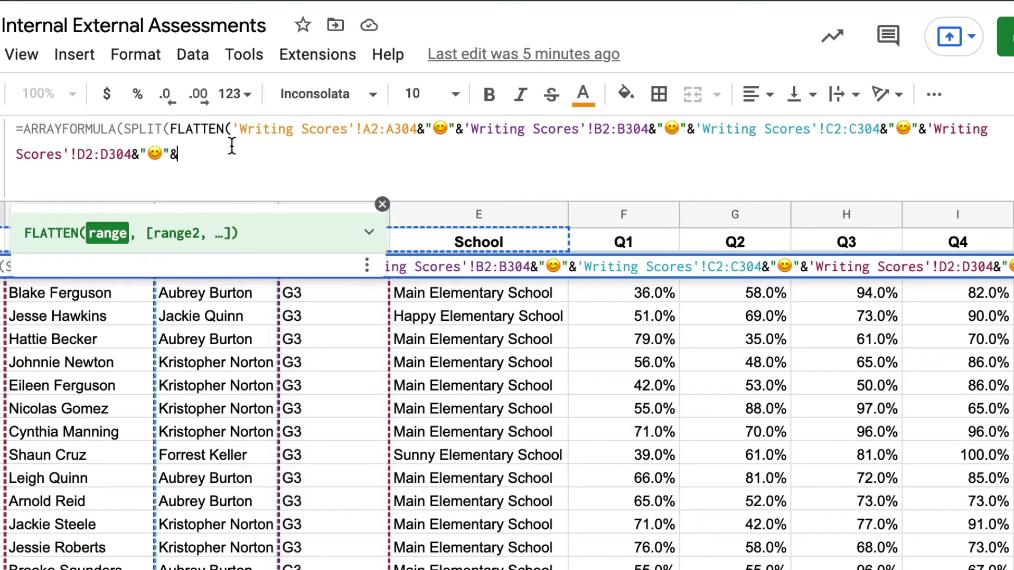
{"action": "key", "text": "ctrl+v"}
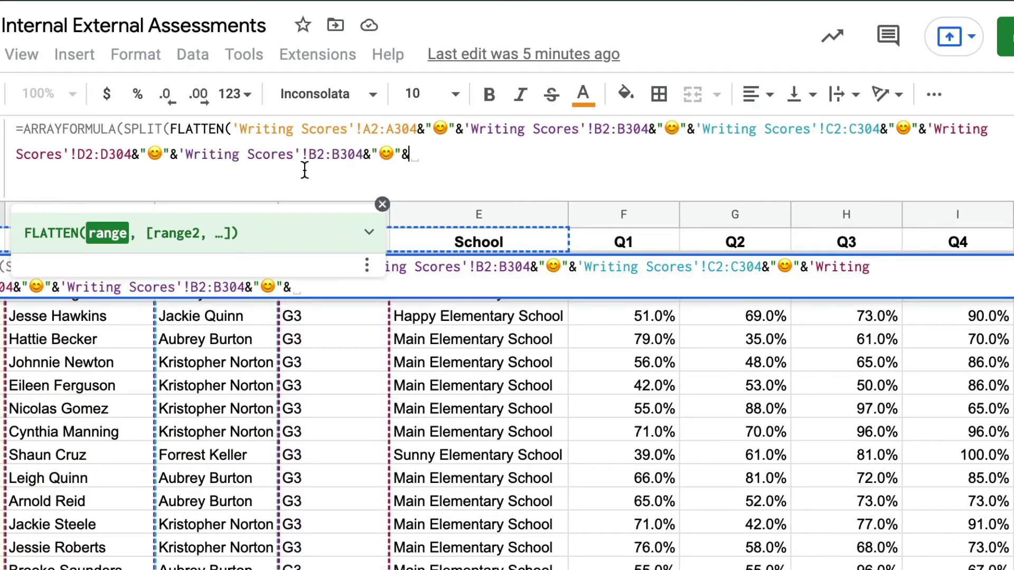
{"action": "left_click", "coordinate": [317, 158]}
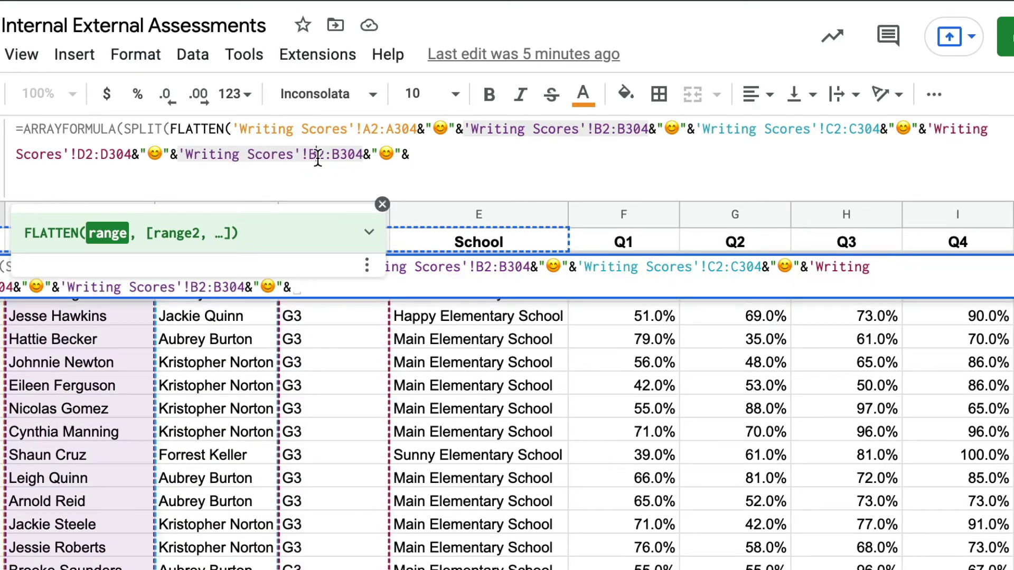
{"action": "key", "text": "BackSpace"}
{"action": "type", "text": "F"}
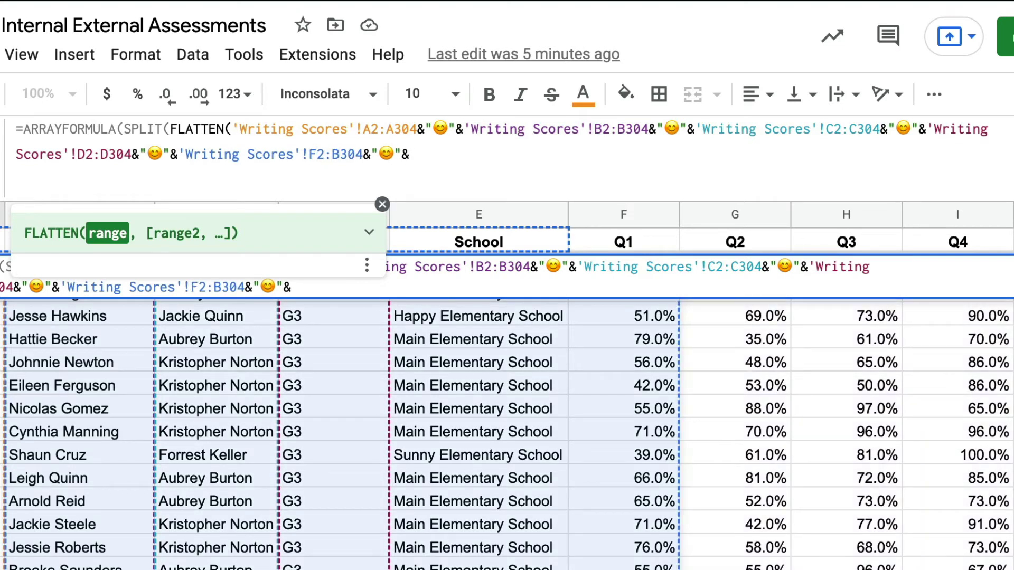
{"action": "left_click", "coordinate": [324, 154]}
{"action": "key", "text": "BackSpace"}
{"action": "key", "text": "BackSpace"}
{"action": "type", "text": "E2"}
{"action": "key", "text": "Right"}
{"action": "key", "text": "Delete"}
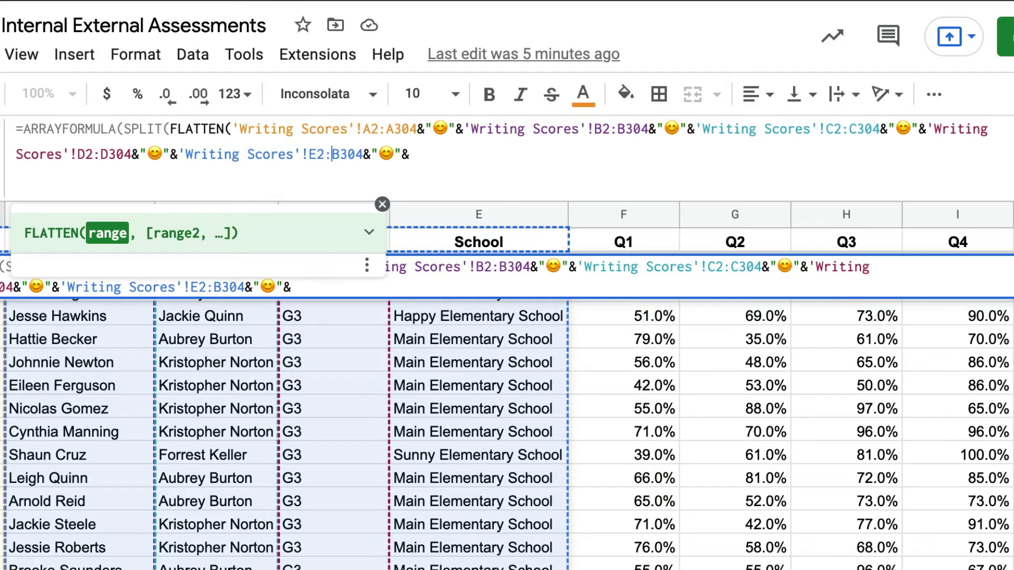
- Finish the E2:E304 reference, then append a copy edited to 'Writing Scores'!F1:I1
{"action": "type", "text": "E"}
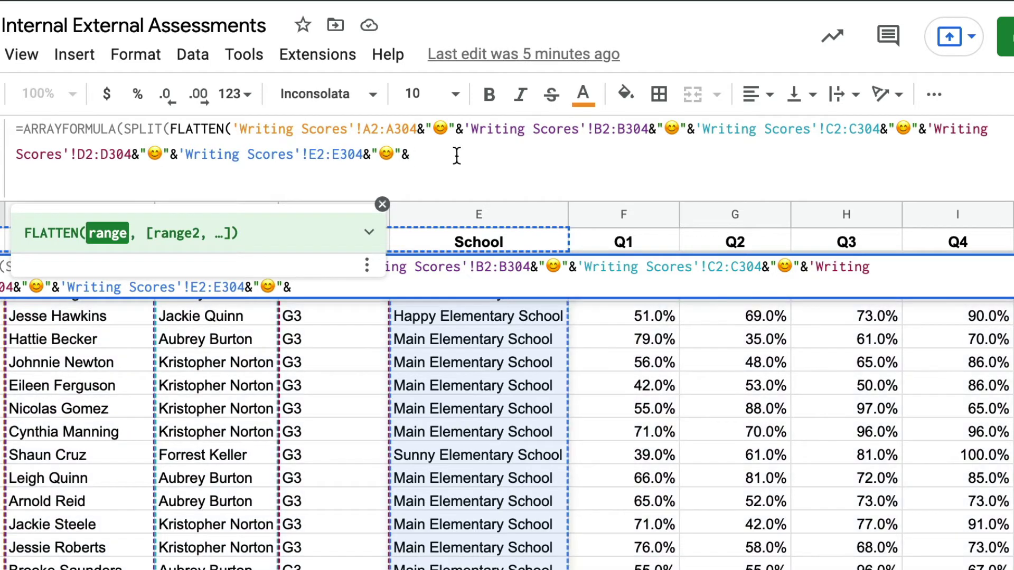
{"action": "left_click", "coordinate": [482, 153]}
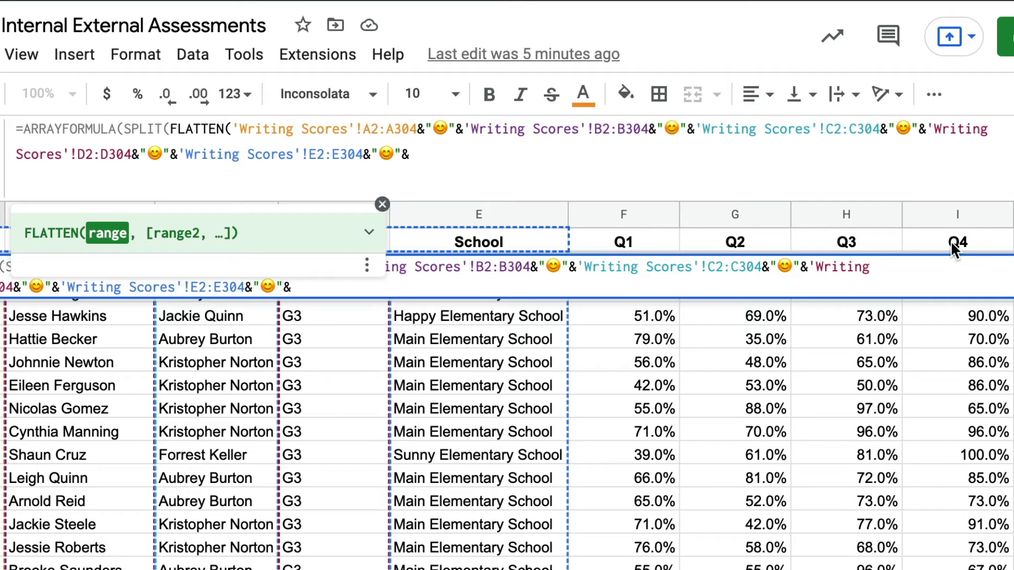
{"action": "key", "text": "ctrl+v"}
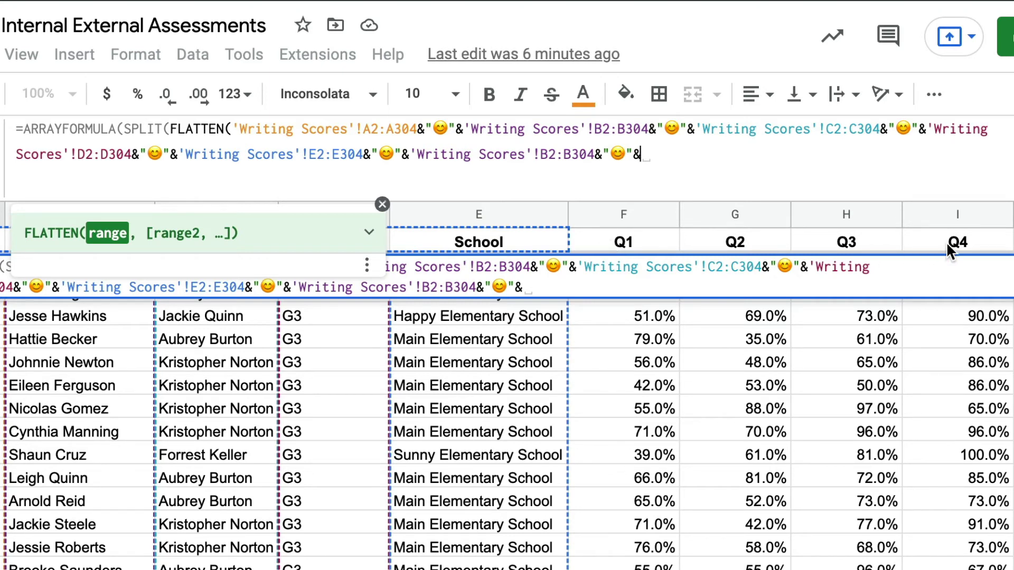
{"action": "left_click", "coordinate": [553, 156]}
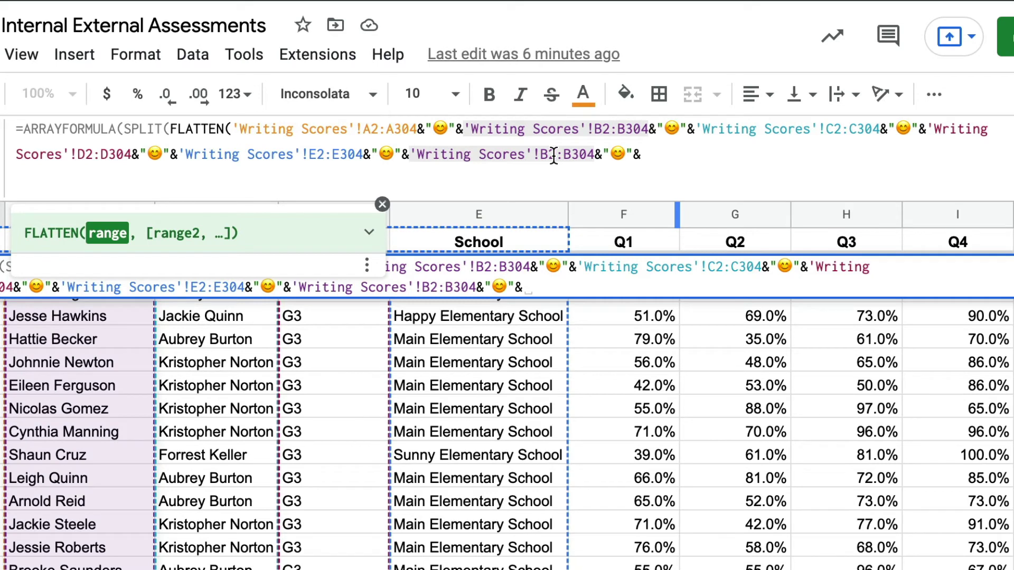
{"action": "key", "text": "BackSpace"}
{"action": "key", "text": "BackSpace"}
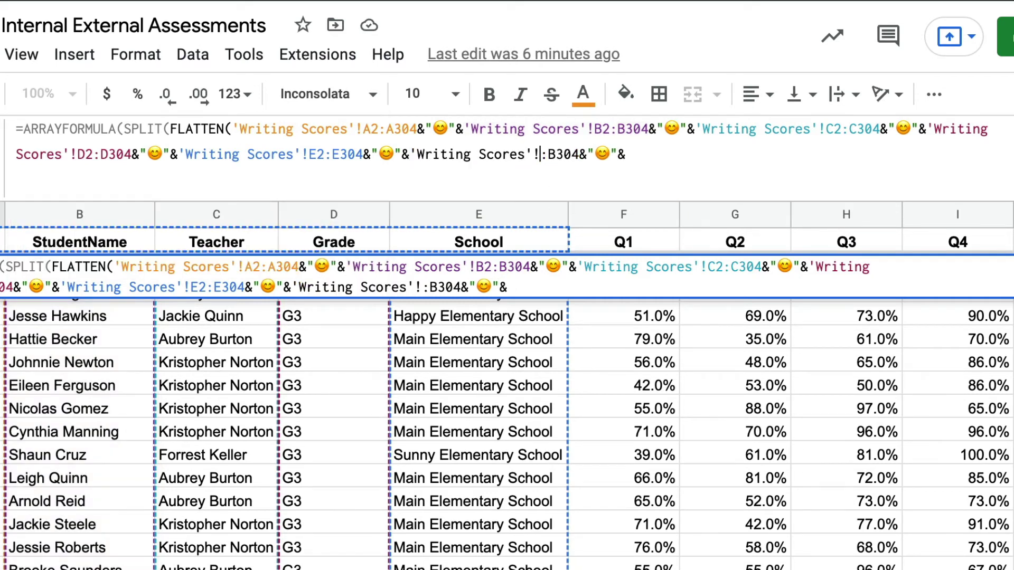
{"action": "type", "text": "F1"}
{"action": "key", "text": "Right"}
{"action": "key", "text": "Right"}
{"action": "key", "text": "Right"}
{"action": "key", "text": "Right"}
{"action": "key", "text": "Right"}
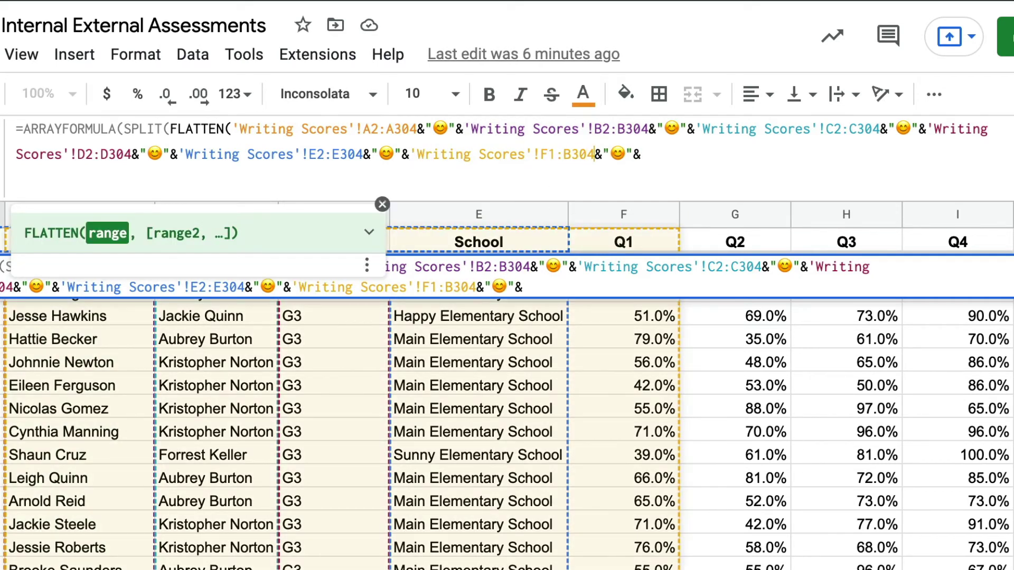
{"action": "key", "text": "BackSpace"}
{"action": "key", "text": "BackSpace"}
{"action": "key", "text": "BackSpace"}
{"action": "key", "text": "BackSpace"}
{"action": "type", "text": "I"}
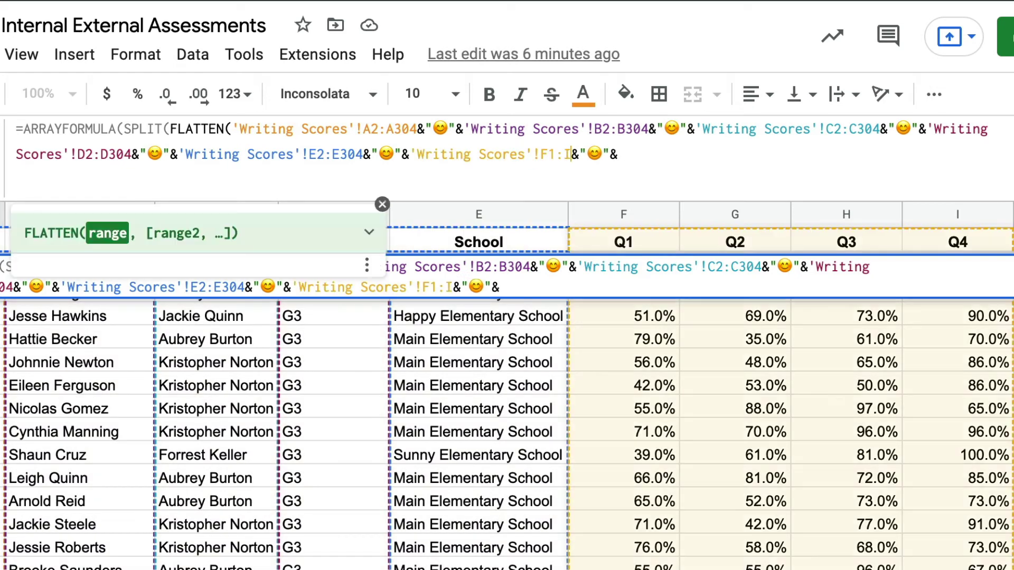
{"action": "type", "text": "1"}
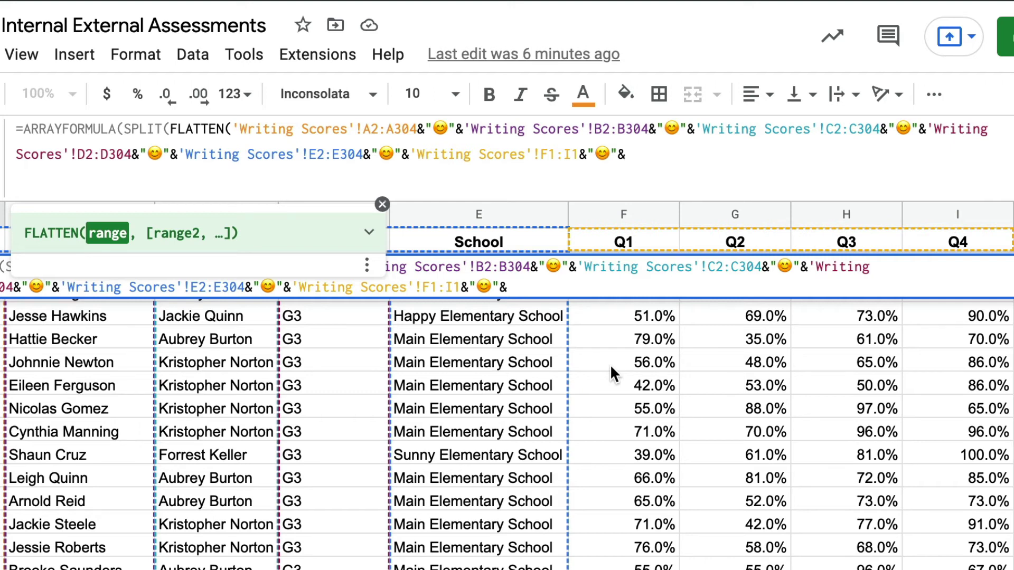
- Append another copied reference and change it to 'Writing Scores'!F2:I304
{"action": "type", "text": "'Writing Scores'!B2:B304&\"😊\"&"}
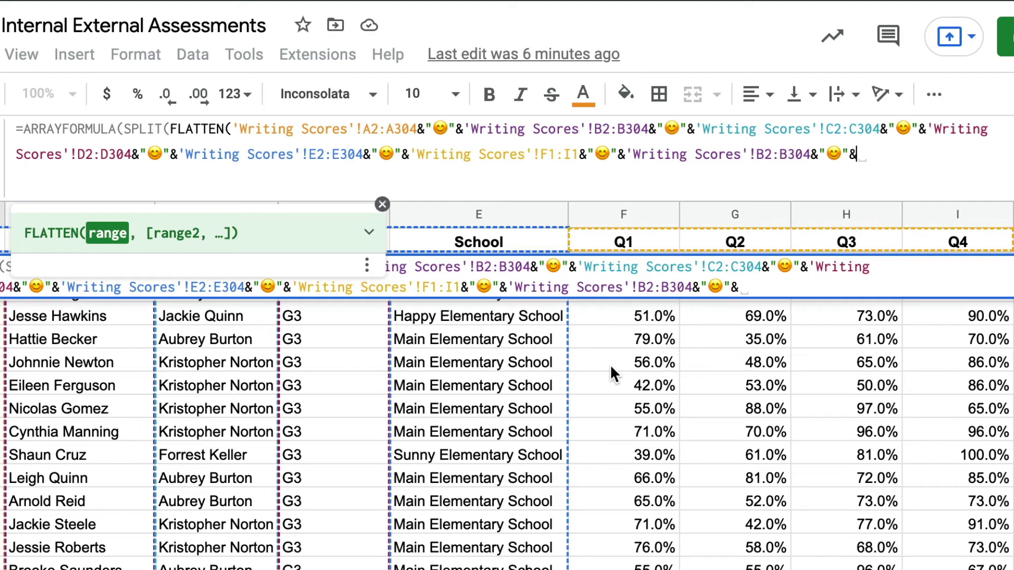
{"action": "left_click", "coordinate": [765, 154]}
{"action": "key", "text": "BackSpace"}
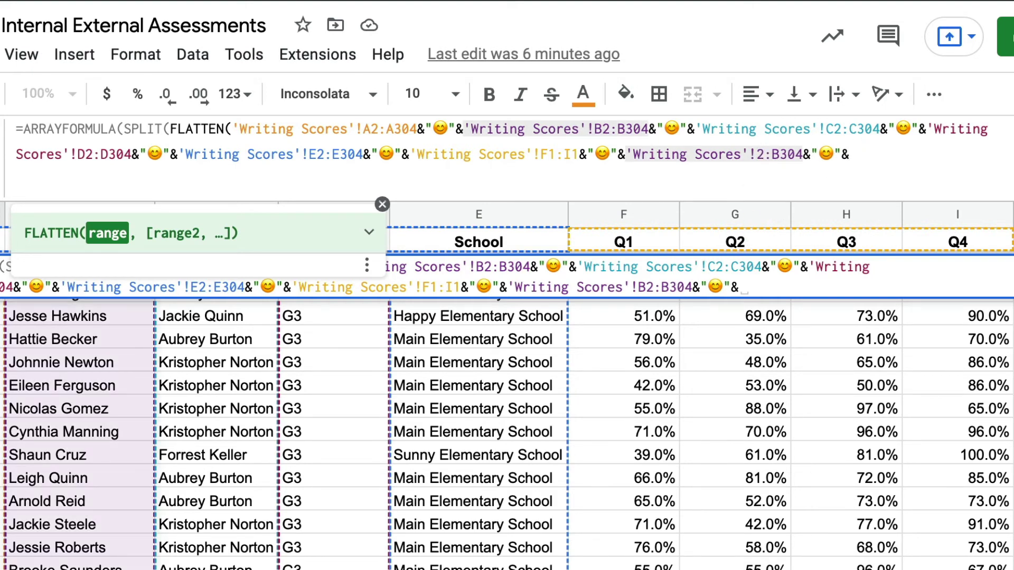
{"action": "type", "text": "F"}
{"action": "key", "text": "Right"}
{"action": "key", "text": "Right"}
{"action": "key", "text": "Right"}
{"action": "key", "text": "BackSpace"}
{"action": "type", "text": "I"}
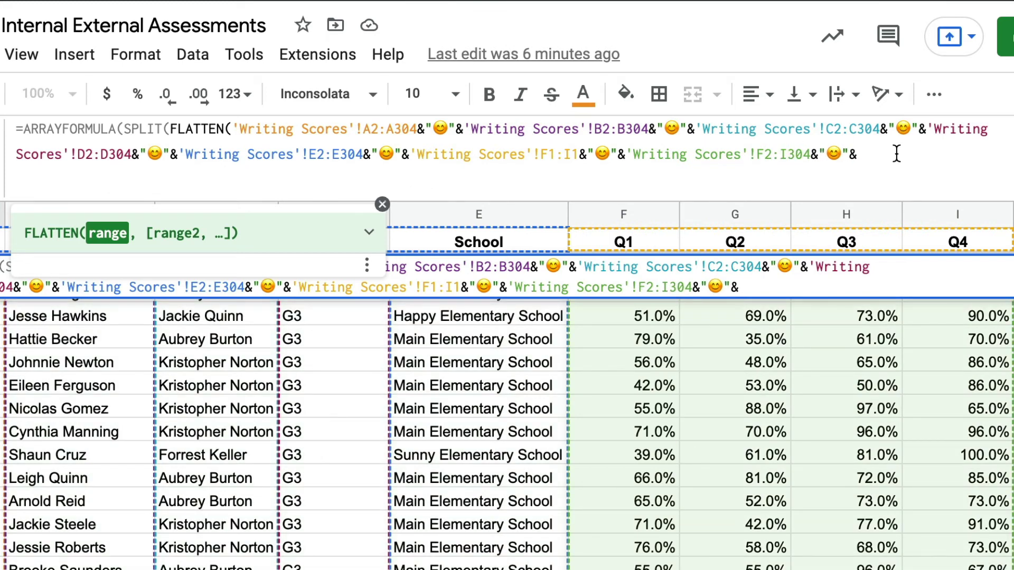
- Remove the trailing separator, close FLATTEN, and add "😊" as SPLIT's delimiter with closing parentheses
{"action": "left_click", "coordinate": [894, 155]}
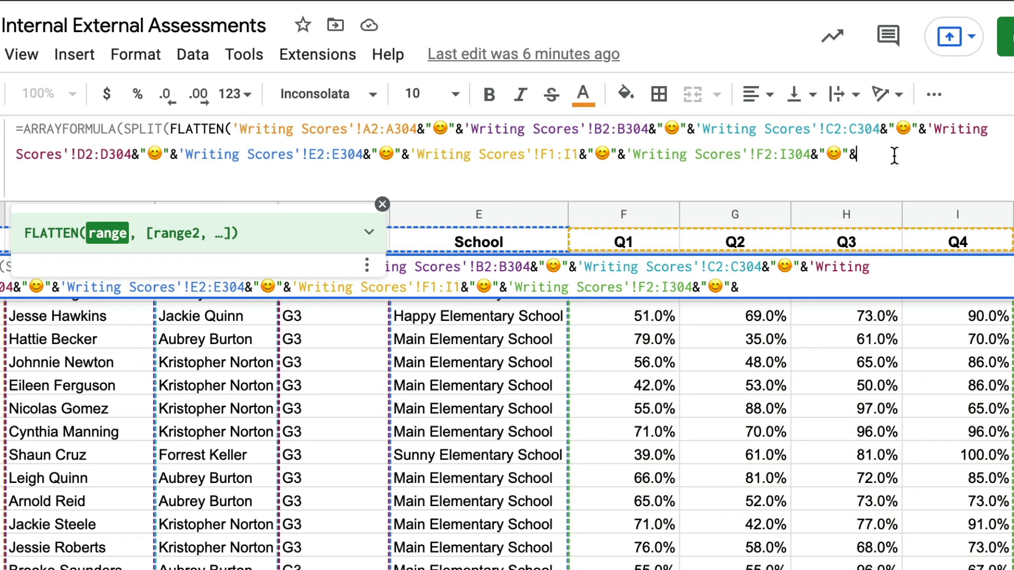
{"action": "key", "text": "BackSpace"}
{"action": "key", "text": "BackSpace"}
{"action": "key", "text": "BackSpace"}
{"action": "key", "text": "BackSpace"}
{"action": "key", "text": "BackSpace"}
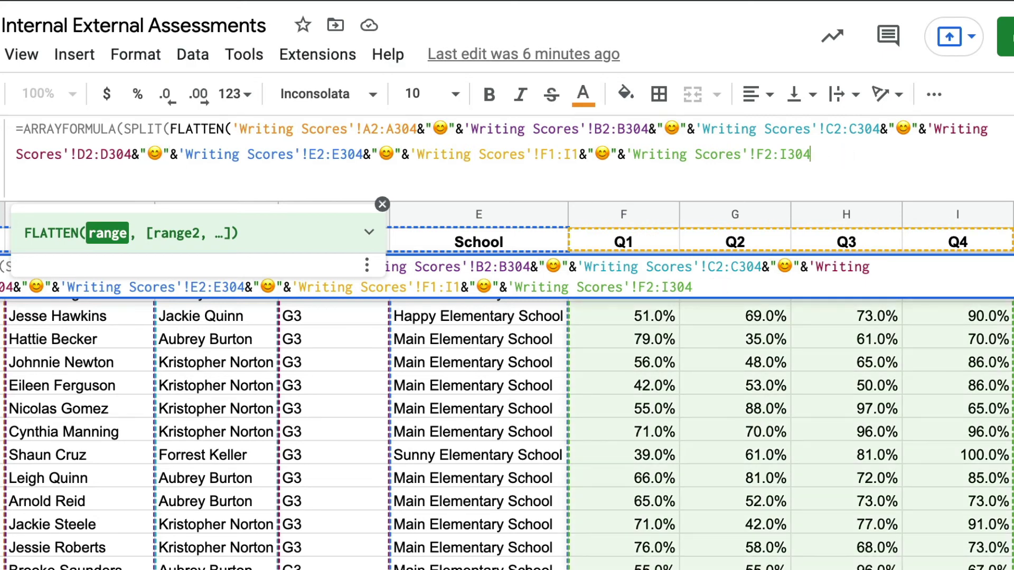
{"action": "type", "text": ")"}
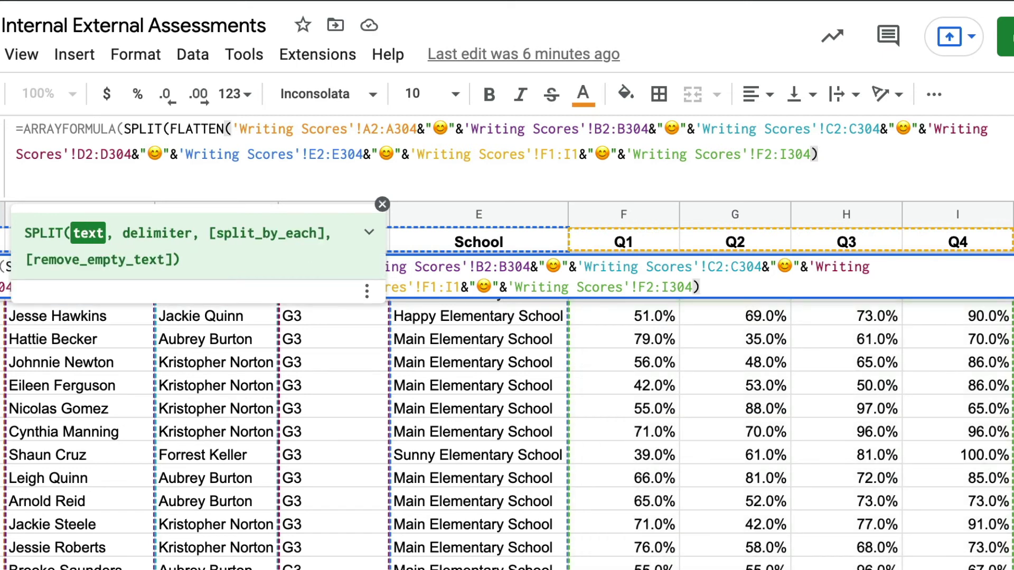
{"action": "type", "text": ","}
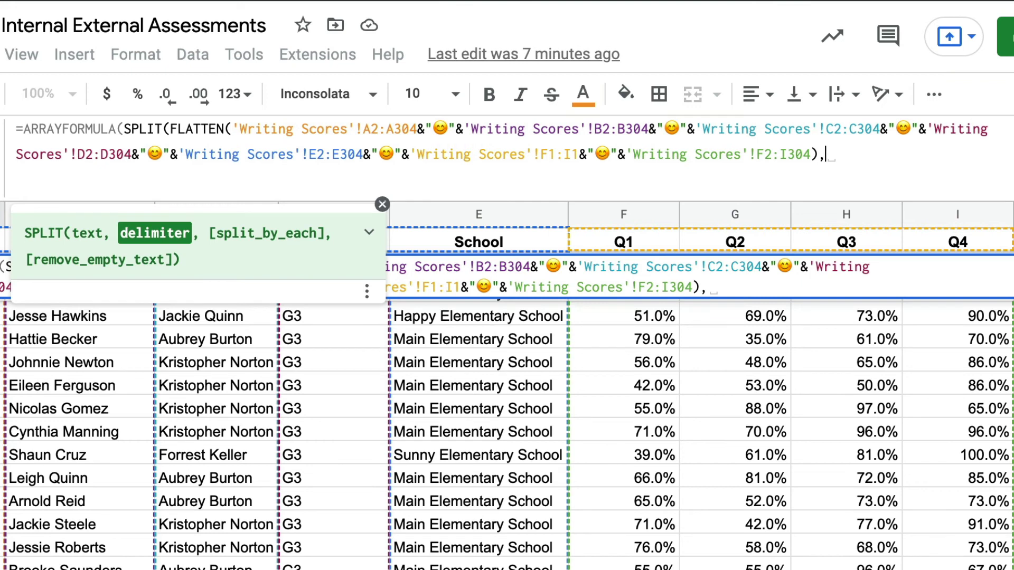
{"action": "type", "text": "\""}
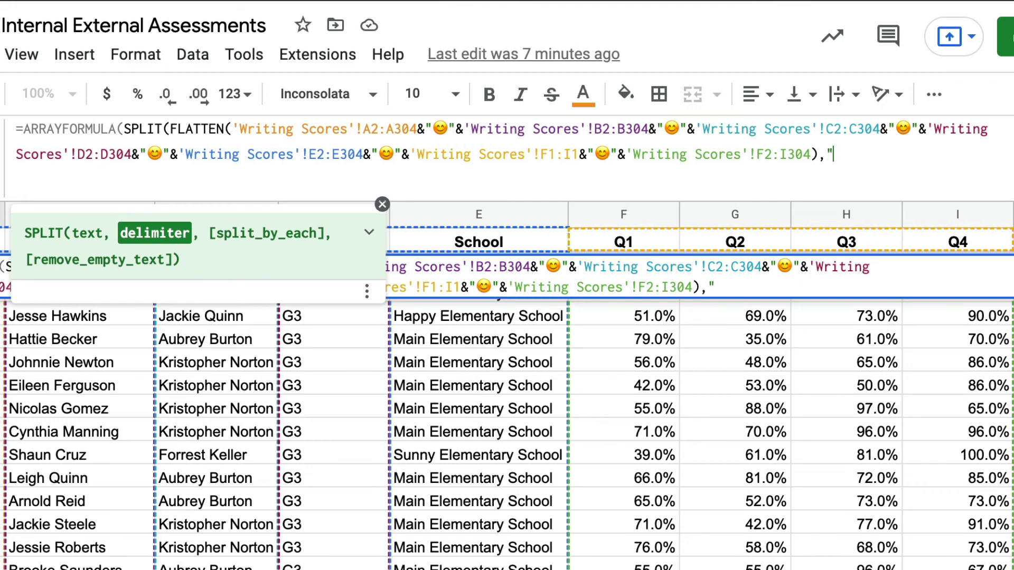
{"action": "type", "text": "😊"}
{"action": "type", "text": "\""}
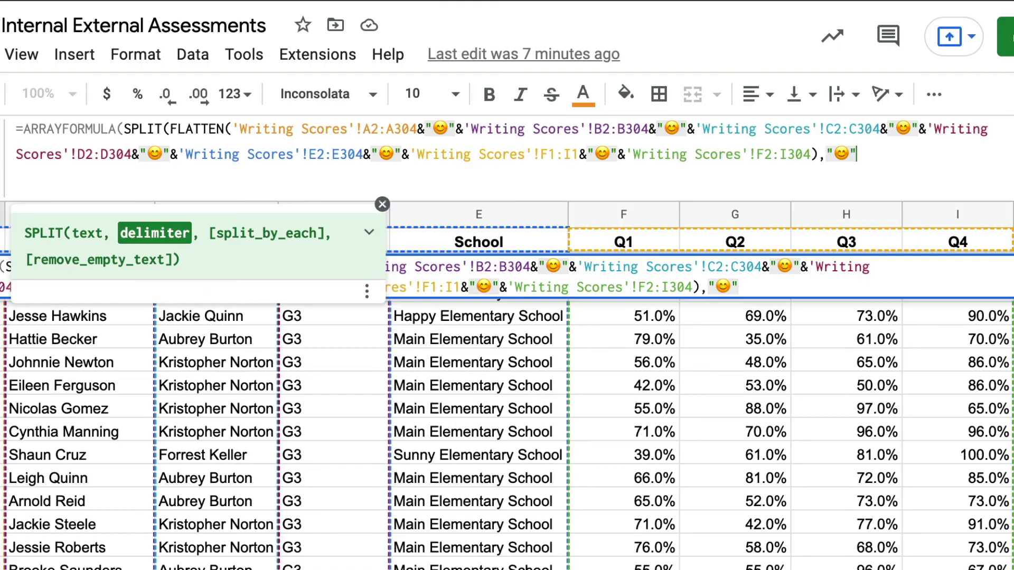
{"action": "type", "text": "))"}
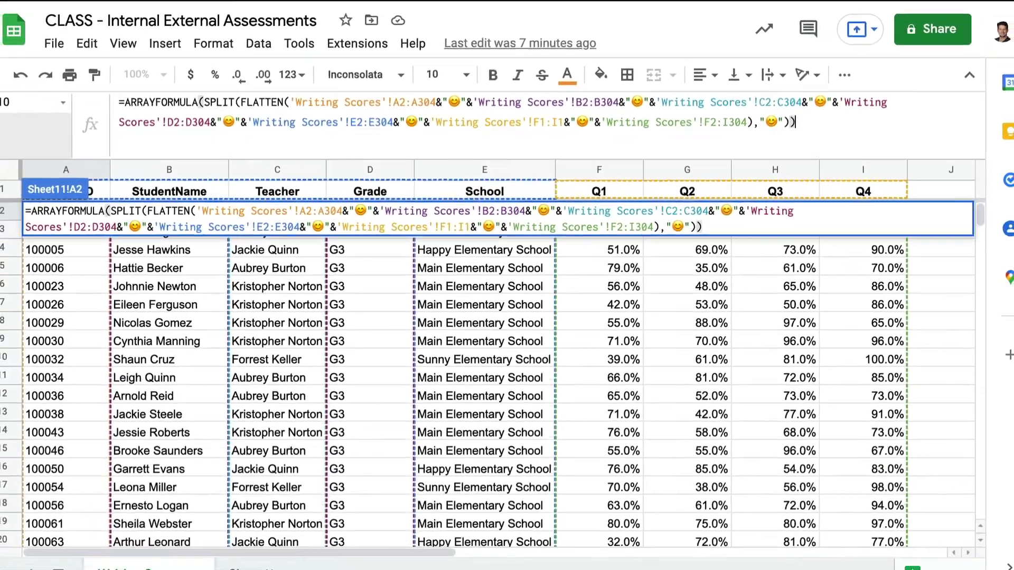
- Enter the completed ARRAYFORMULA in Sheet11 A2, which currently shows #REF!
{"action": "key", "text": "Return"}
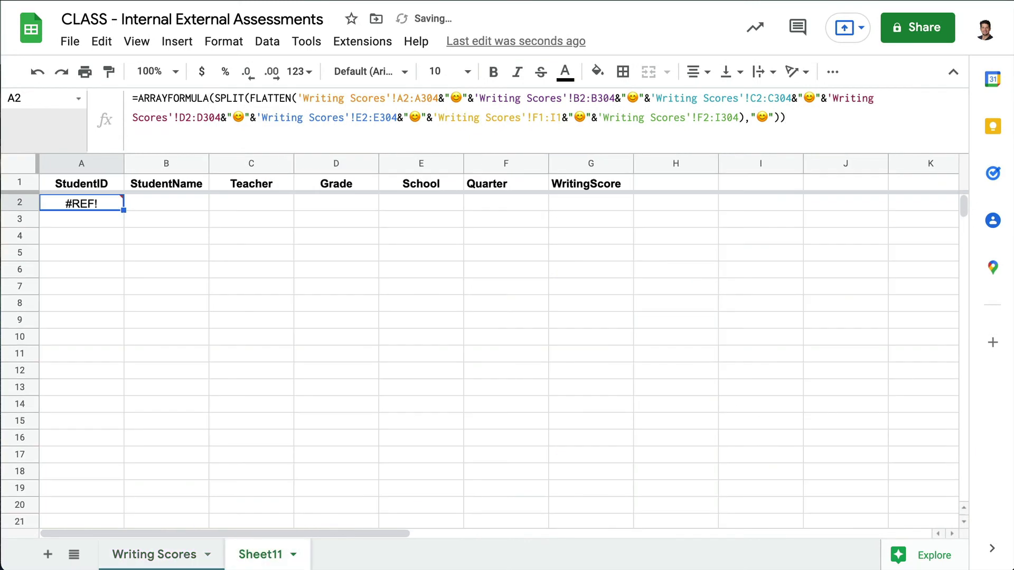